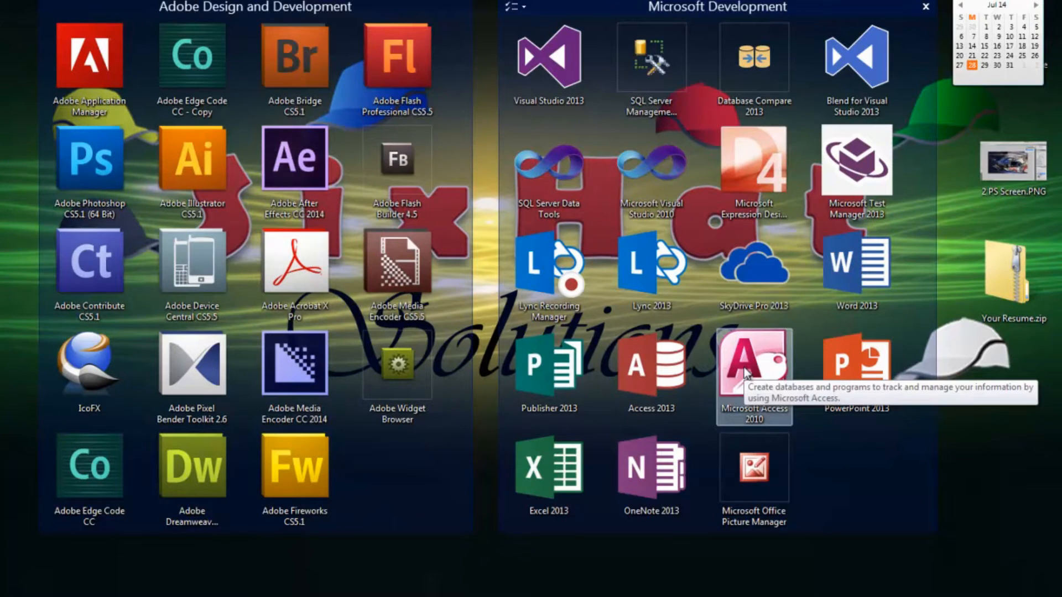
# Open the NorthWind Test database in Access 2010 and open the qryOrderDetails query in Design View.
pyautogui.doubleClick(745, 369)
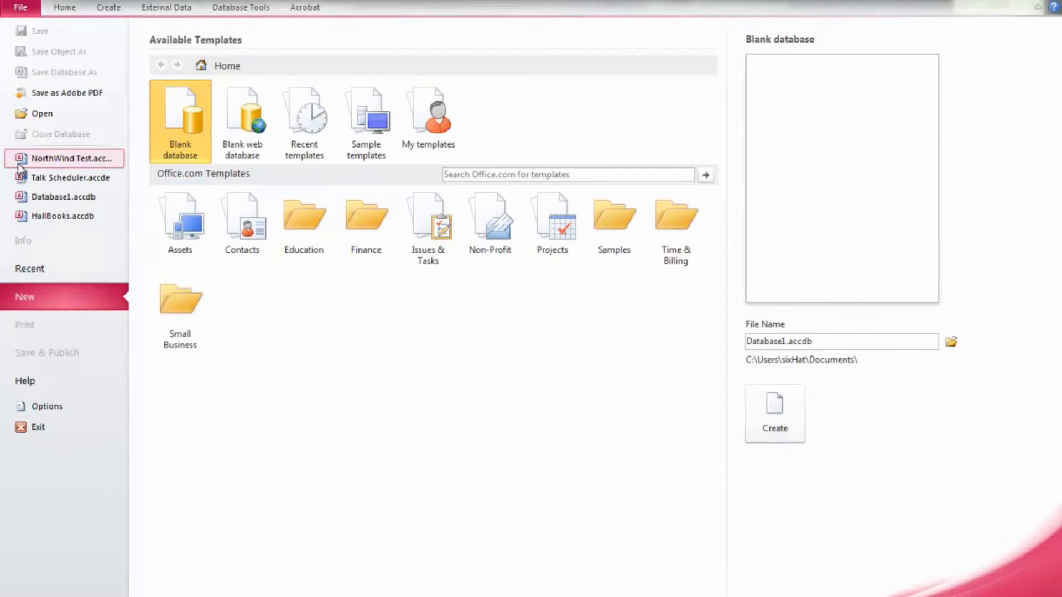
pyautogui.click(40, 158)
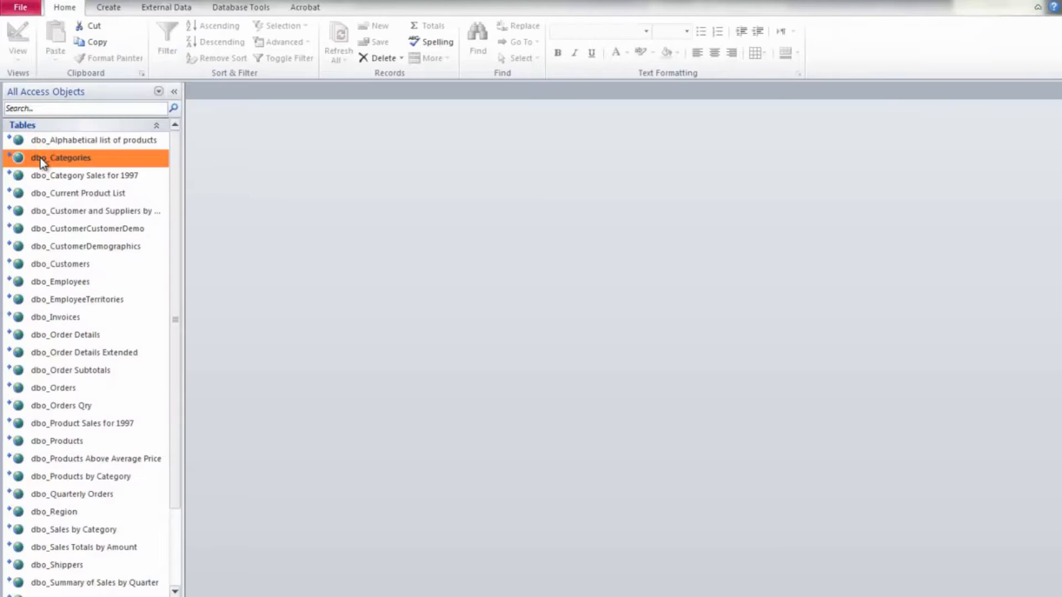
pyautogui.moveTo(173, 204); pyautogui.dragTo(194, 417)
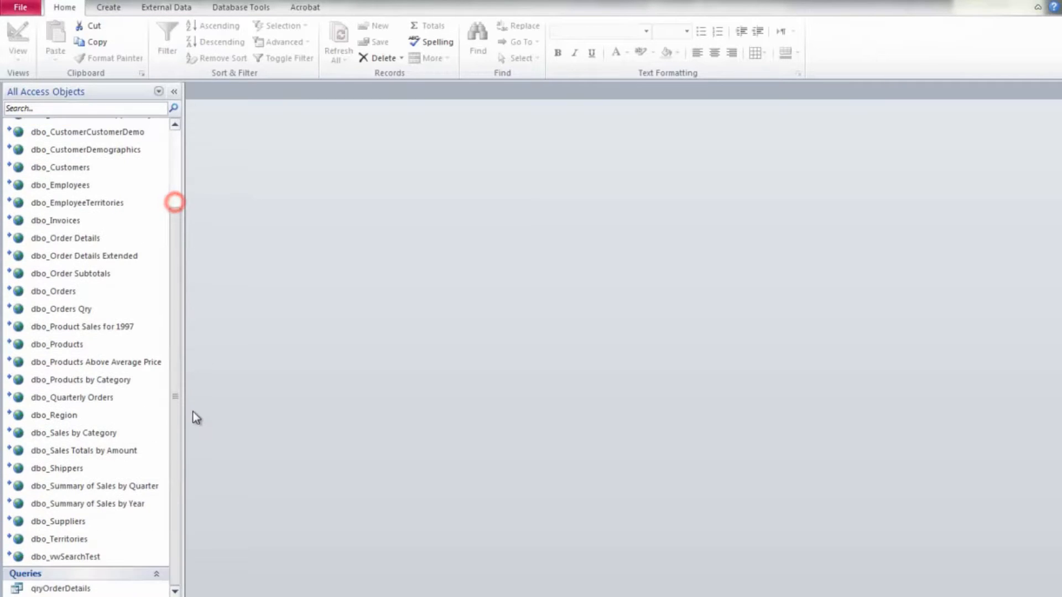
pyautogui.click(47, 590)
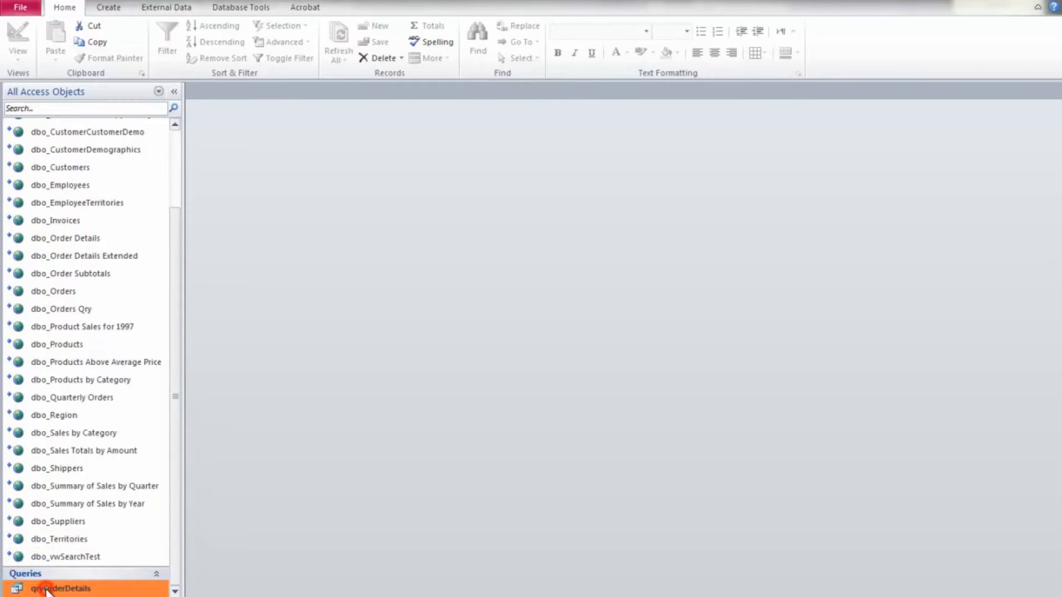
pyautogui.rightClick(47, 590)
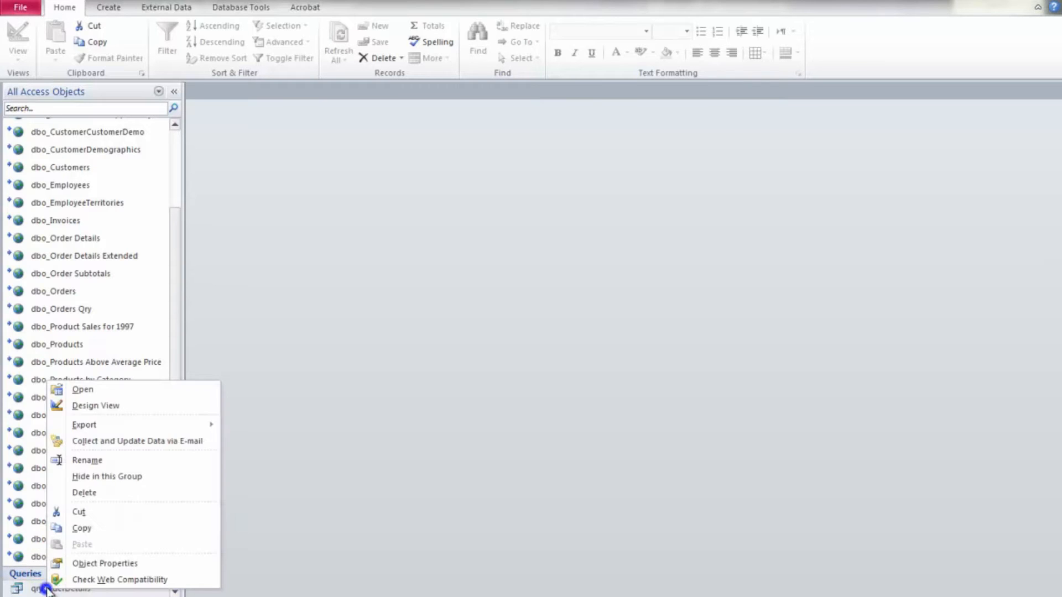
pyautogui.click(58, 406)
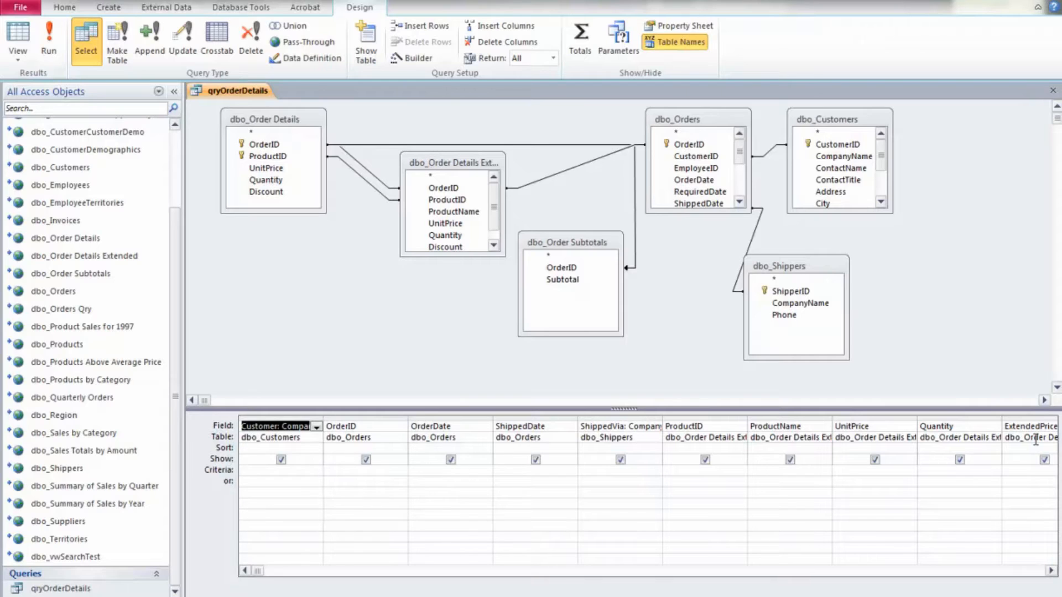
# Run the qryOrderDetails query and widen the ShippedVia column enough to show the full shipper names.
pyautogui.click(50, 49)
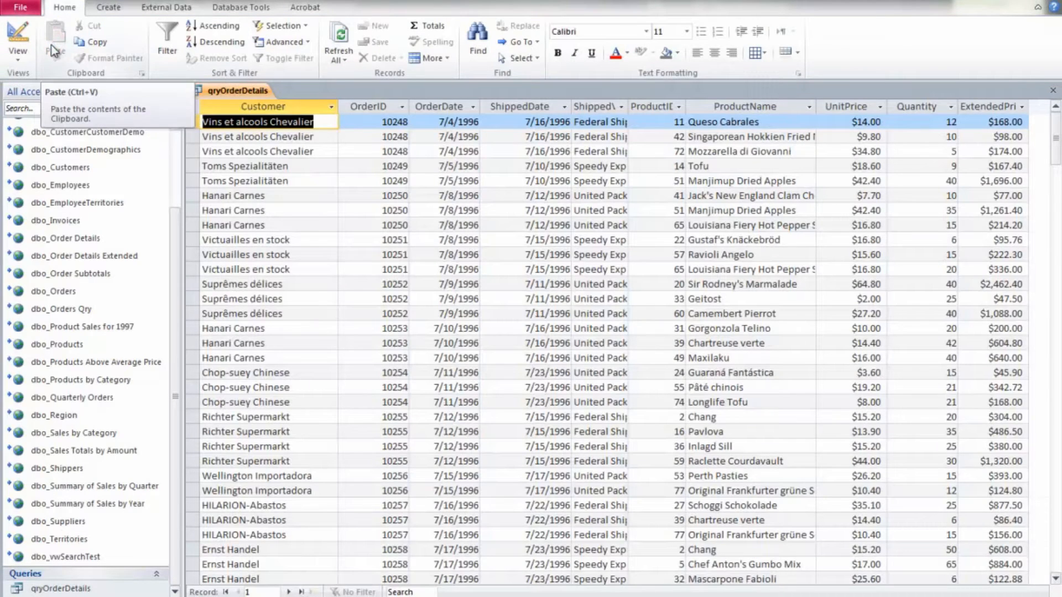
pyautogui.click(389, 107)
pyautogui.click(448, 108)
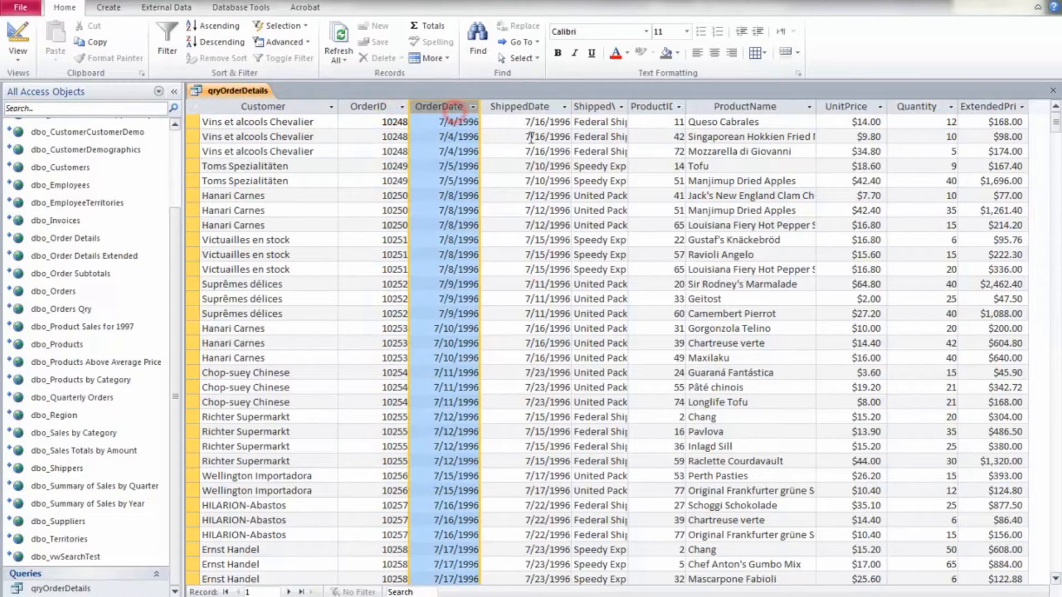
pyautogui.click(520, 106)
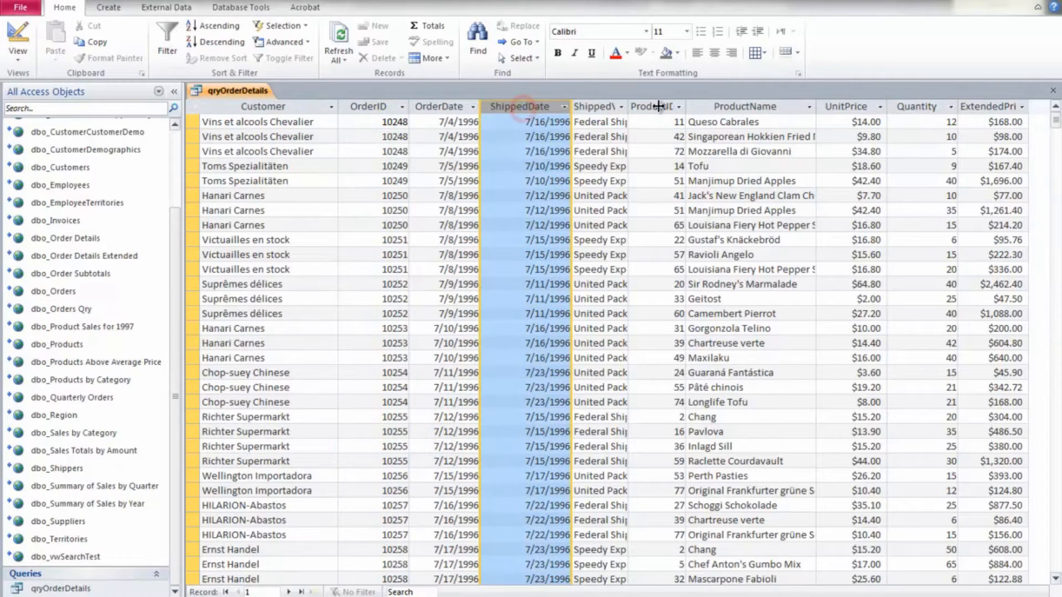
pyautogui.moveTo(630, 106); pyautogui.dragTo(661, 106)
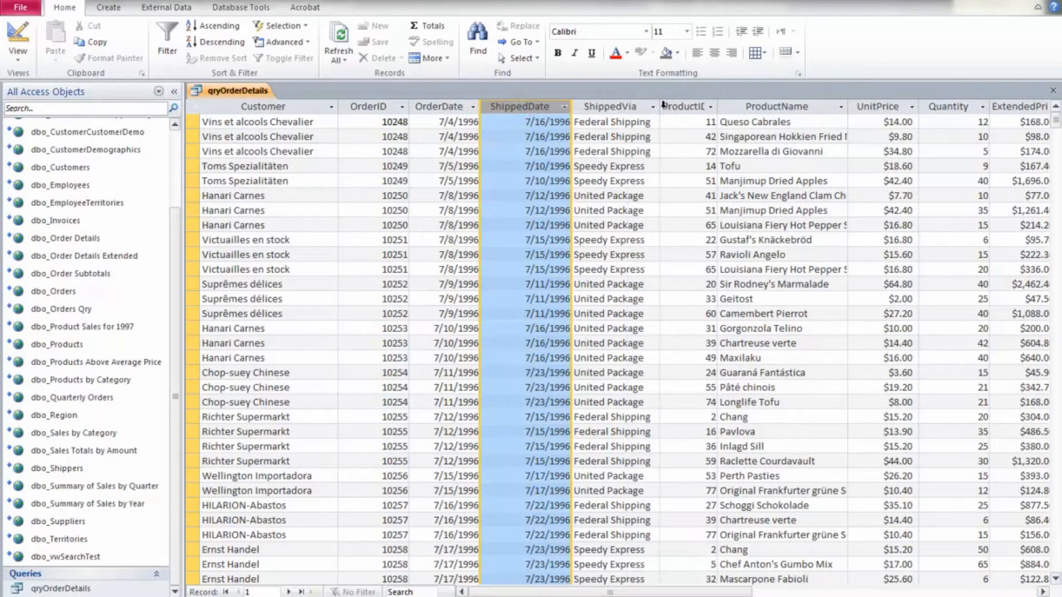
# Examine the ProductID, ProductName, UnitPrice, Quantity and ExtendedPrice columns of the query results.
pyautogui.click(695, 106)
pyautogui.click(784, 107)
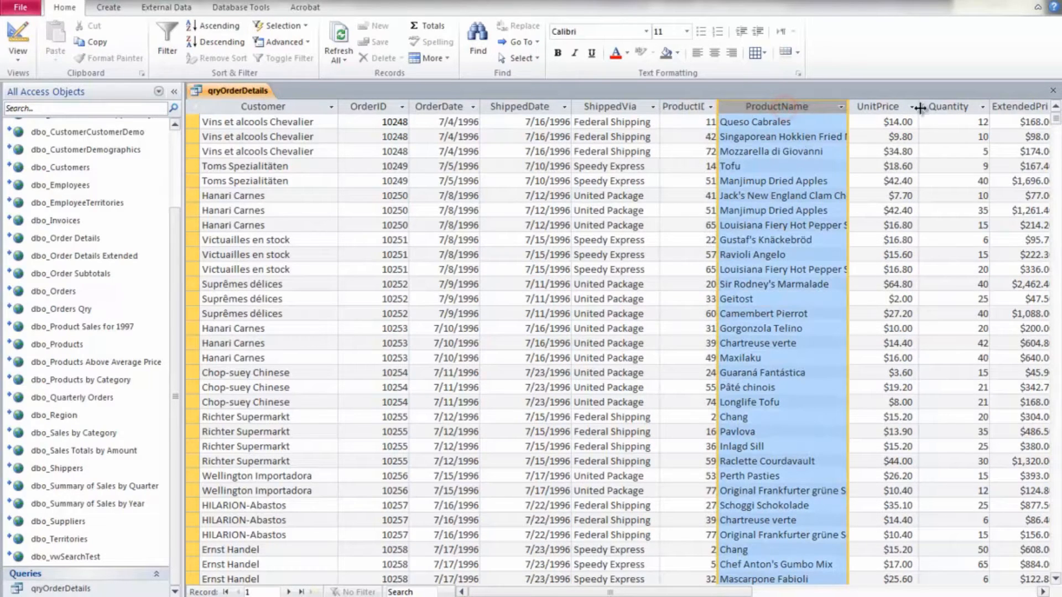
pyautogui.click(901, 106)
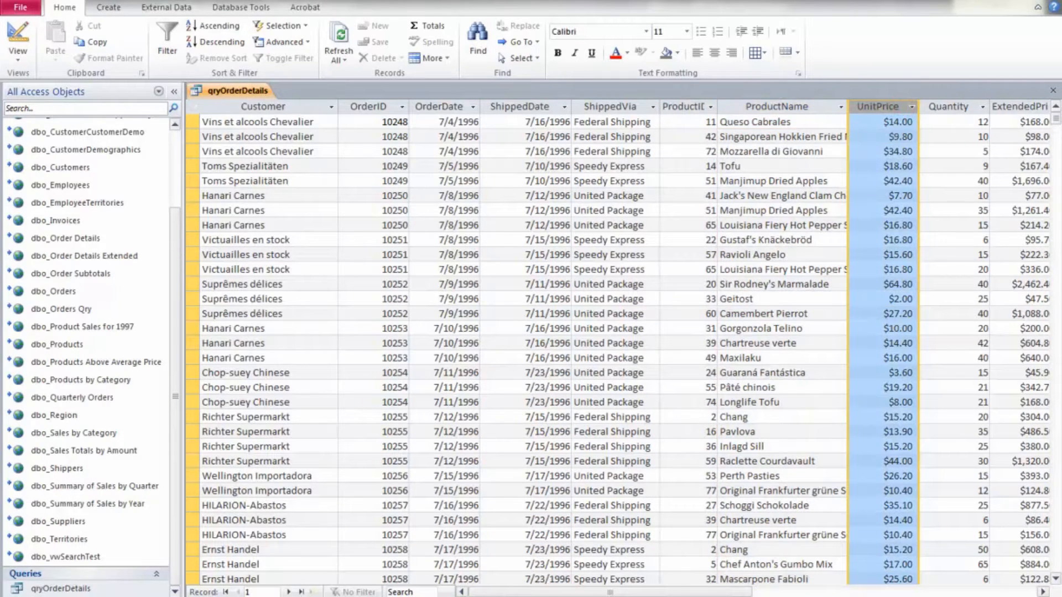
pyautogui.moveTo(517, 591); pyautogui.dragTo(713, 594)
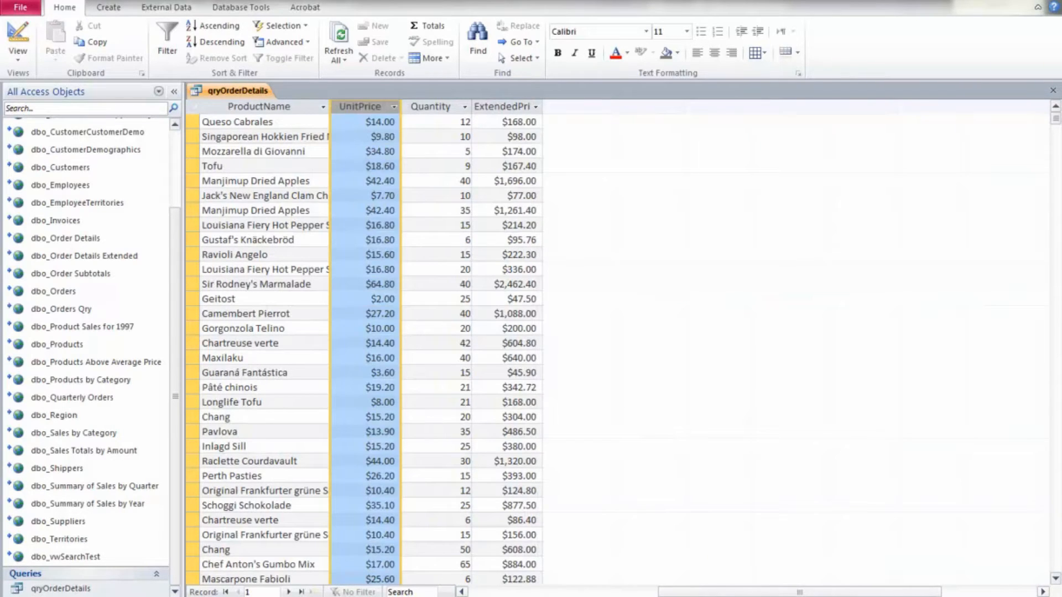
pyautogui.moveTo(791, 592); pyautogui.dragTo(658, 592)
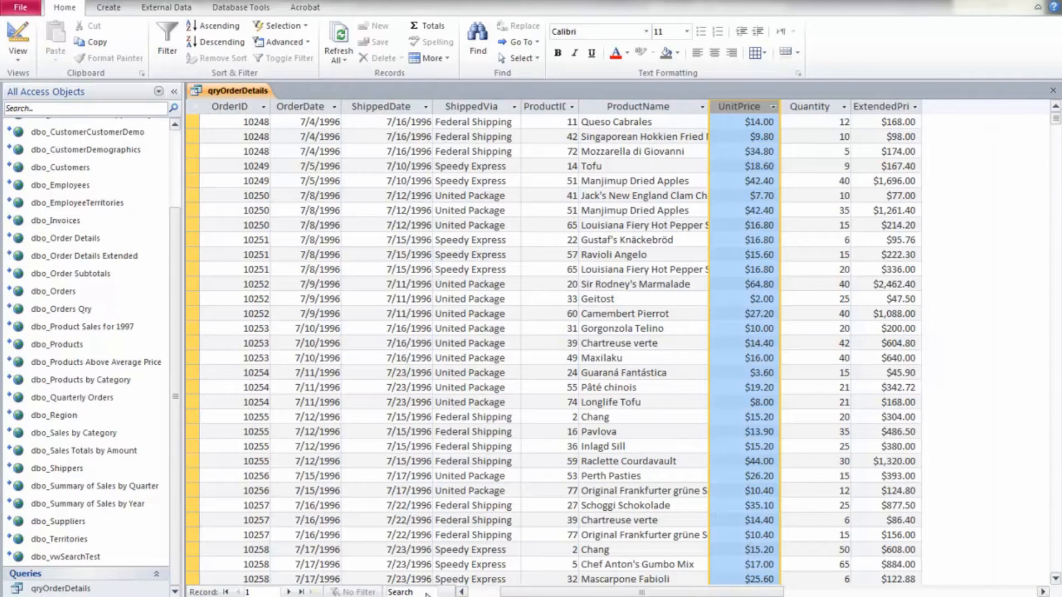
pyautogui.click(461, 592)
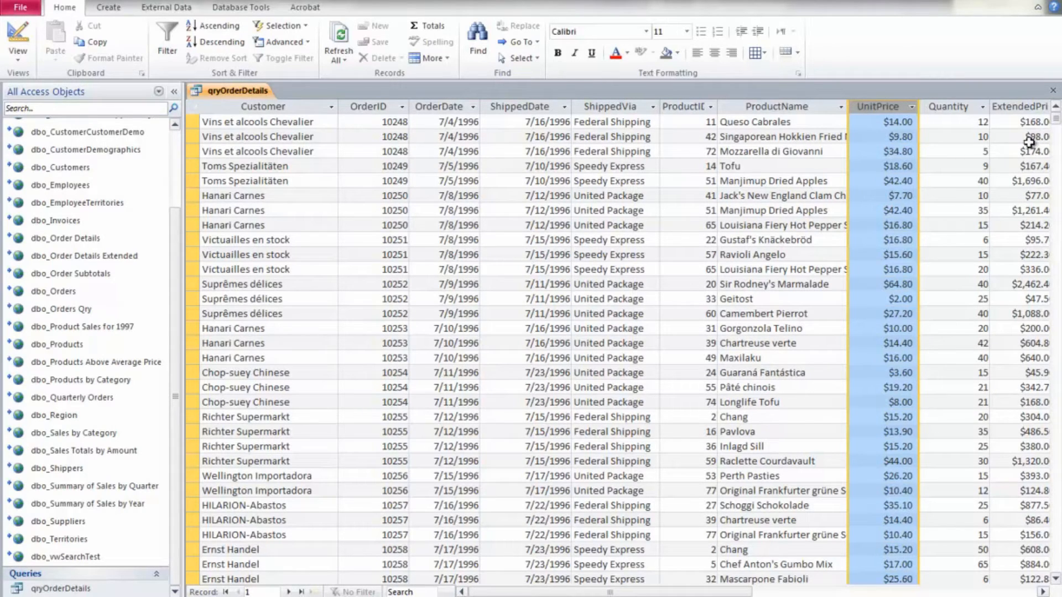
# Switch qryOrderDetails to PivotTable View and show its field list with the Totals group collapsed.
pyautogui.rightClick(60, 590)
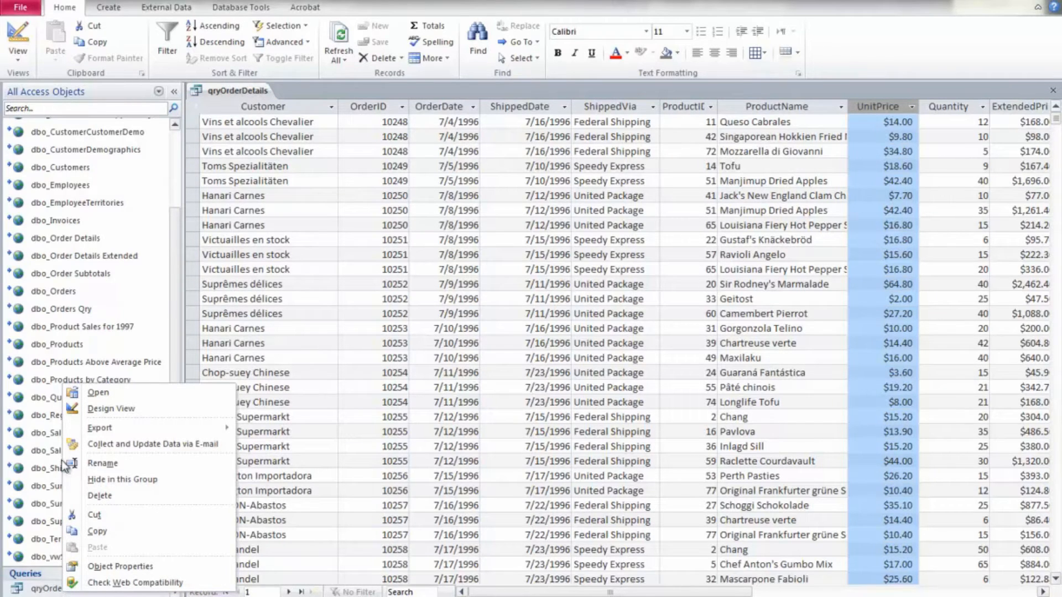
pyautogui.click(27, 55)
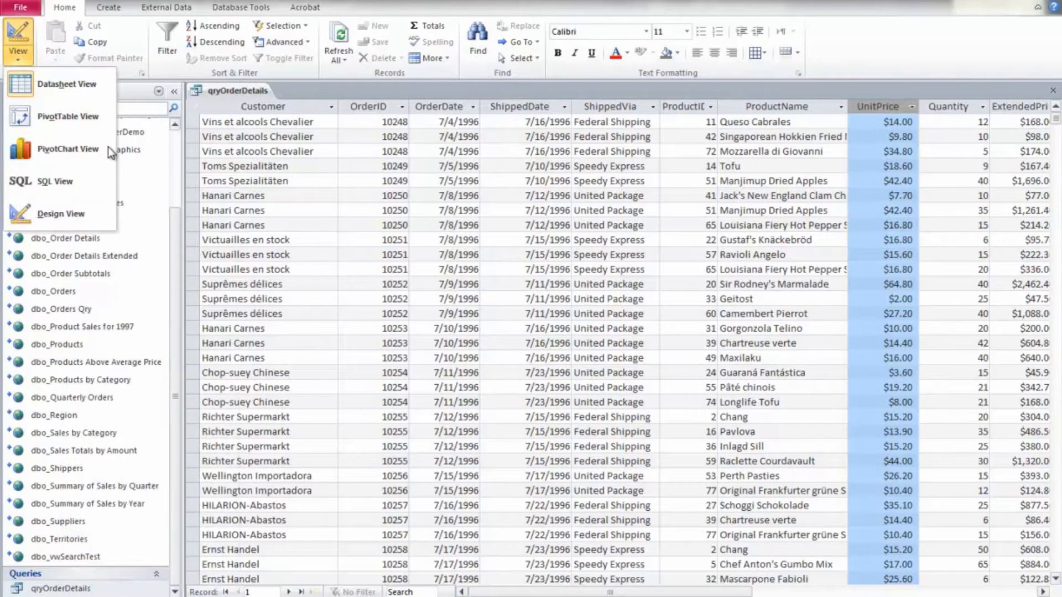
pyautogui.click(50, 117)
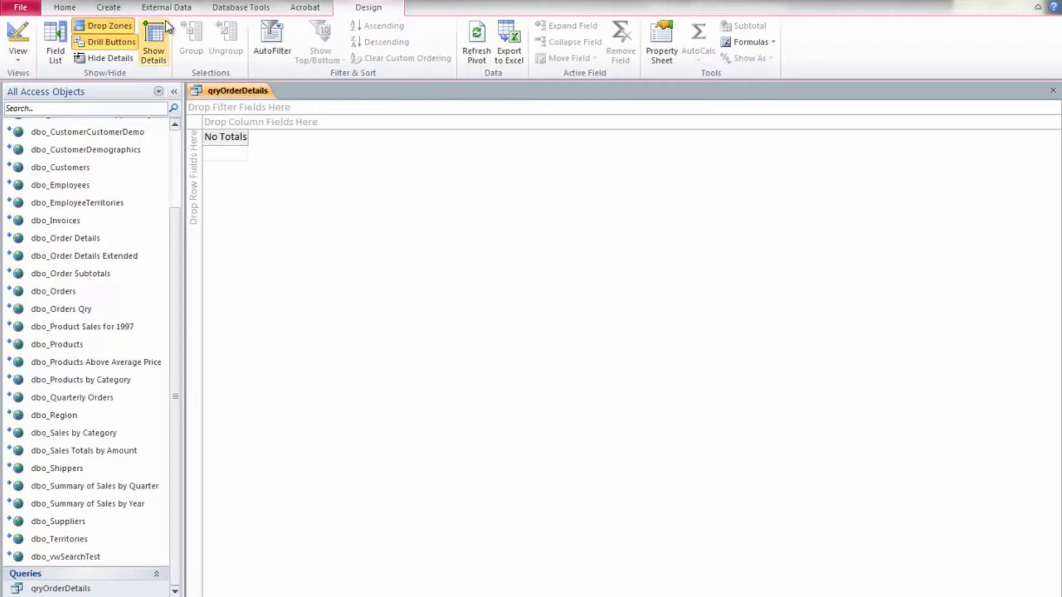
pyautogui.click(54, 41)
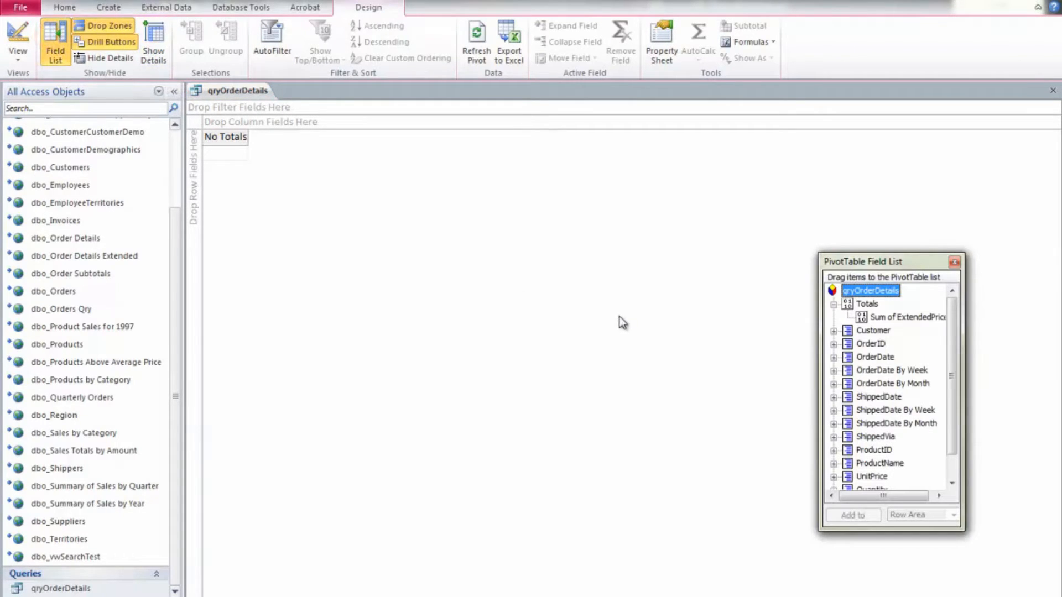
pyautogui.click(834, 305)
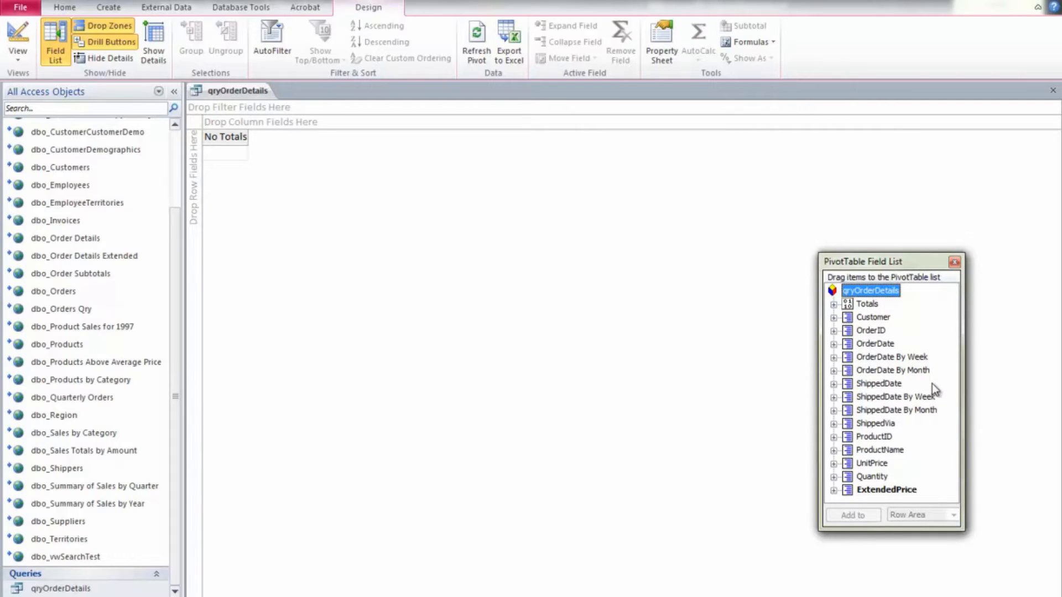
# Add the Customer field to the PivotTable as the row field.
pyautogui.click(885, 384)
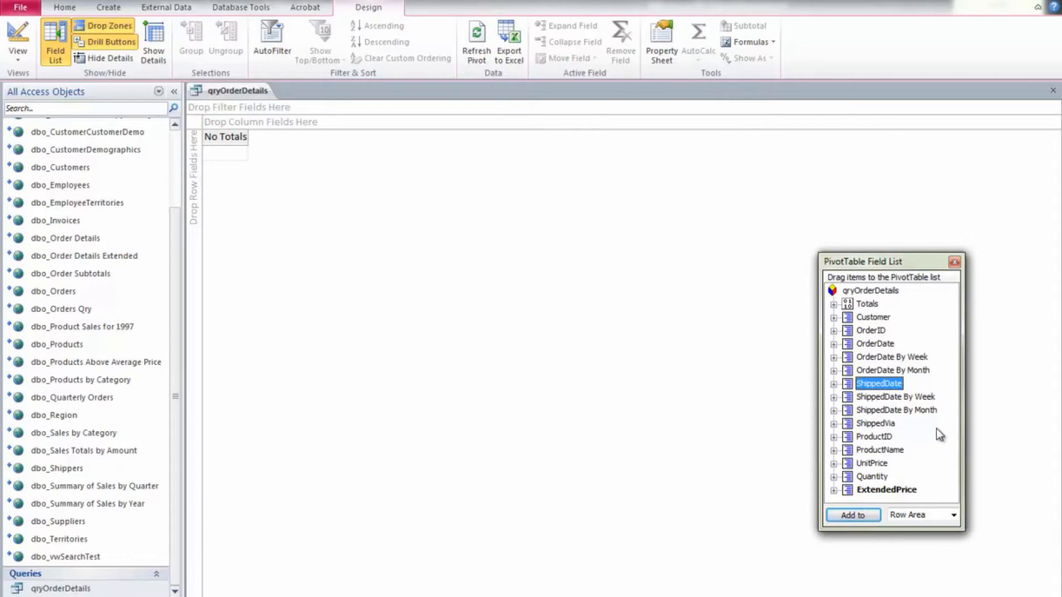
pyautogui.click(870, 316)
pyautogui.moveTo(872, 319); pyautogui.dragTo(193, 243)
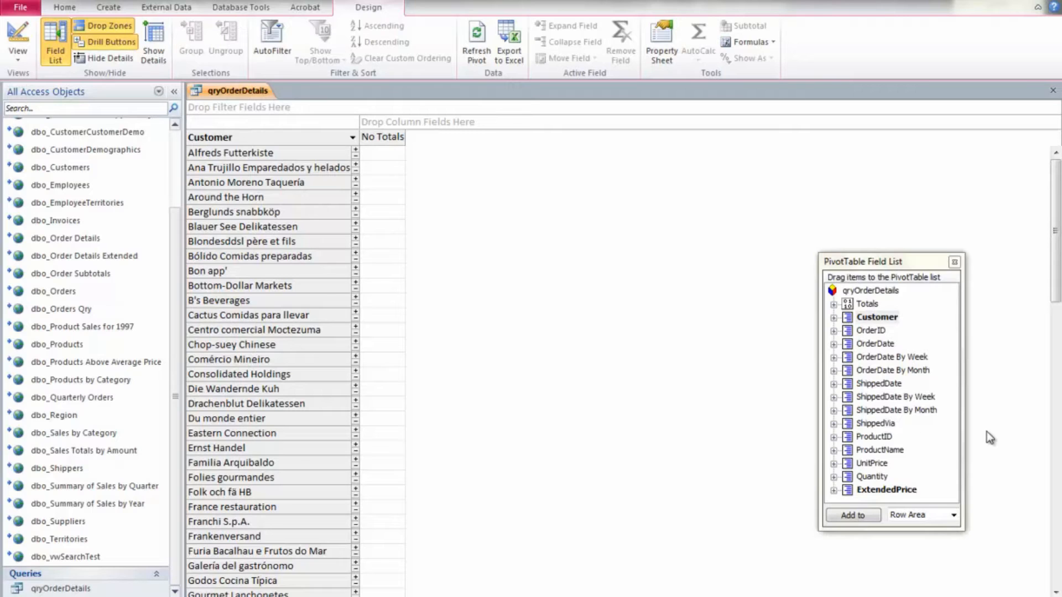
# Add ExtendedPrice to the PivotTable as a sum per customer and check the detail amounts behind the first customer's total.
pyautogui.click(880, 490)
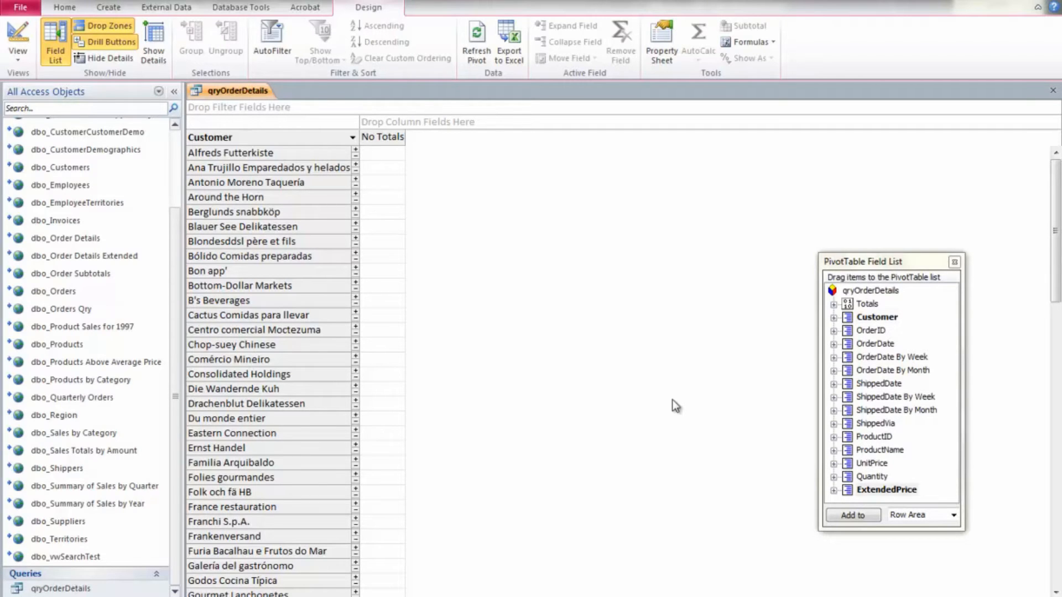
pyautogui.click(877, 515)
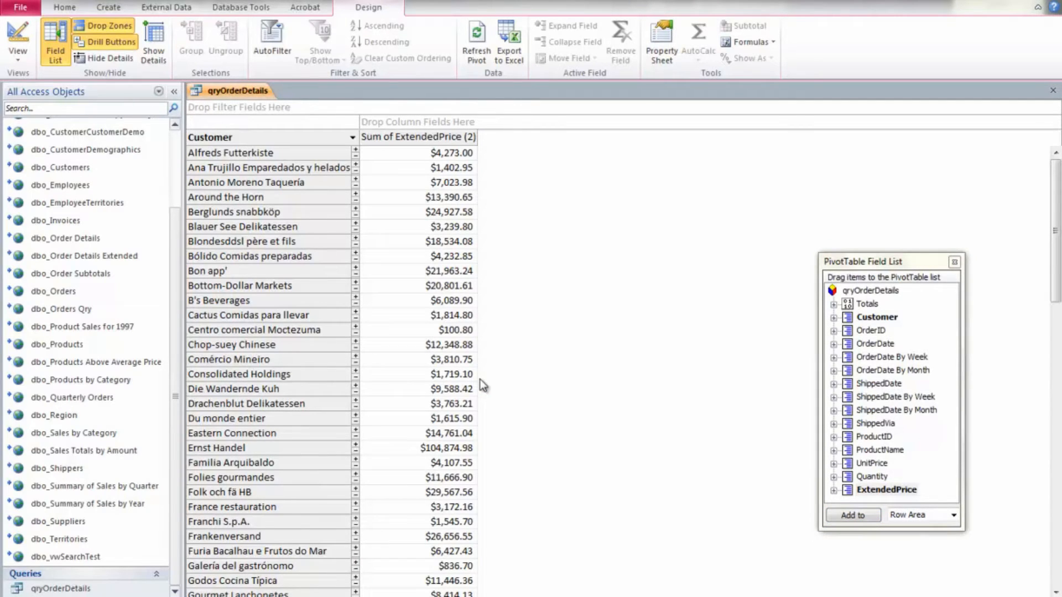
pyautogui.click(355, 152)
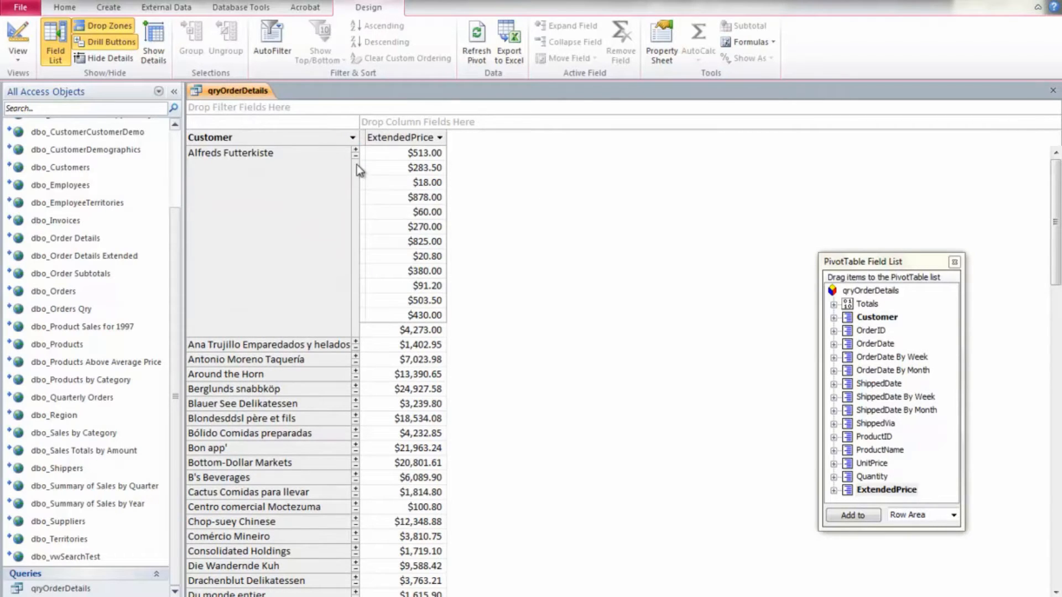
pyautogui.click(355, 155)
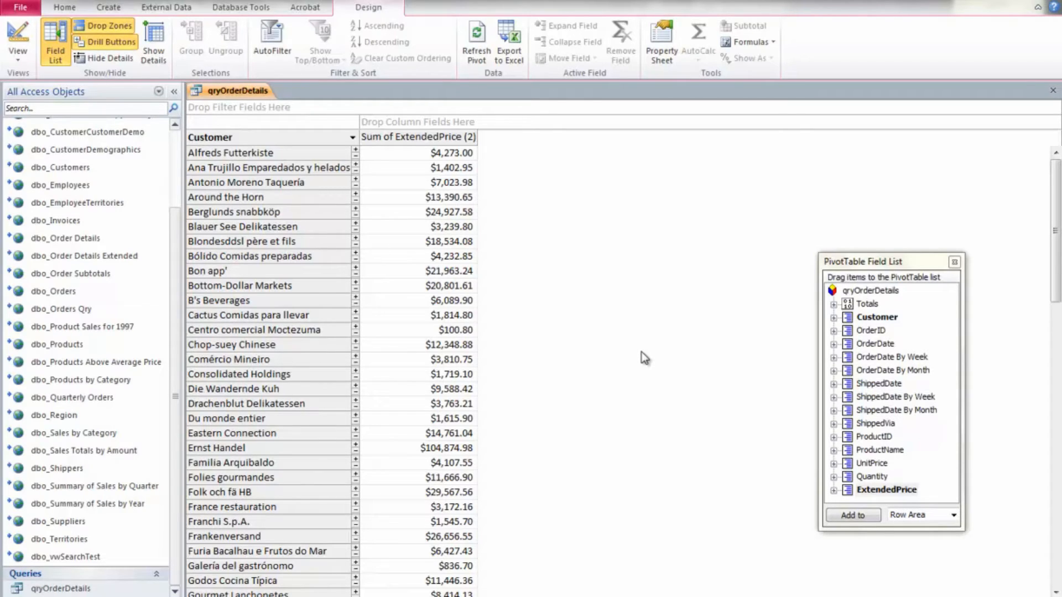
# Add ProductName to the PivotTable as the column field and look across the product columns.
pyautogui.click(873, 396)
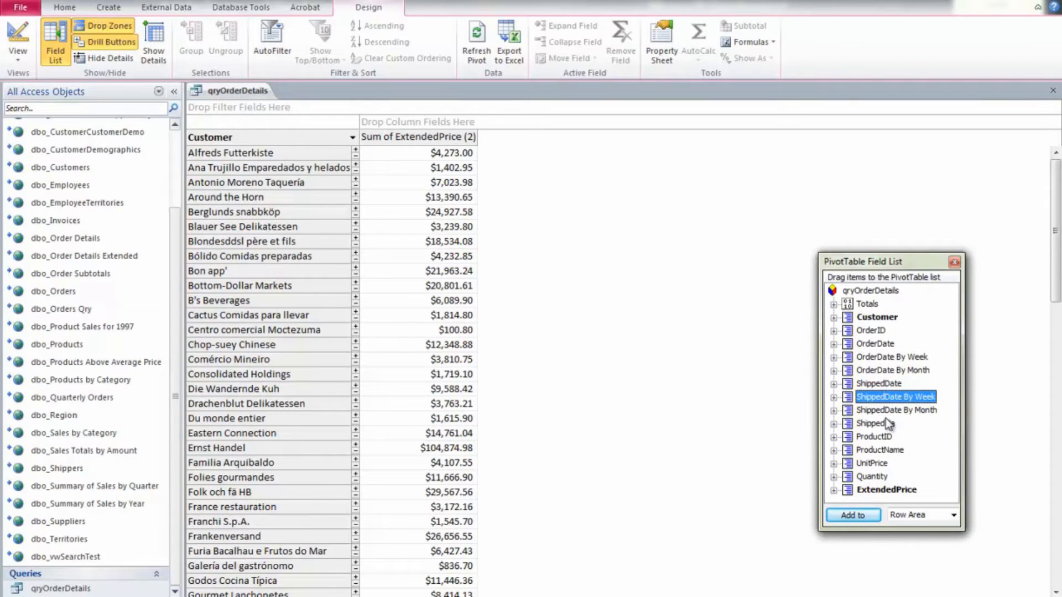
pyautogui.click(872, 450)
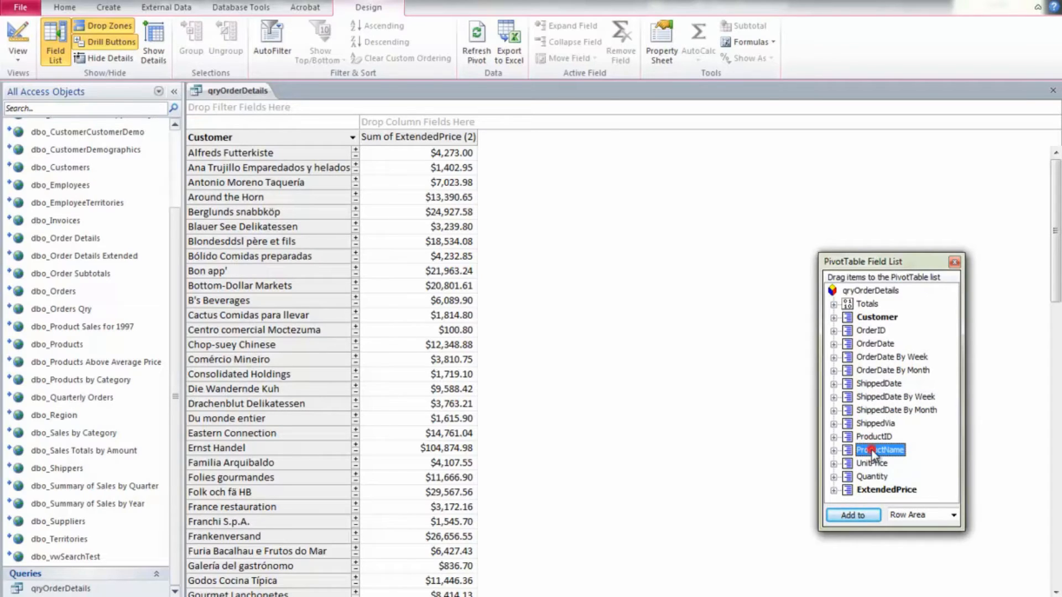
pyautogui.moveTo(872, 454); pyautogui.dragTo(398, 124)
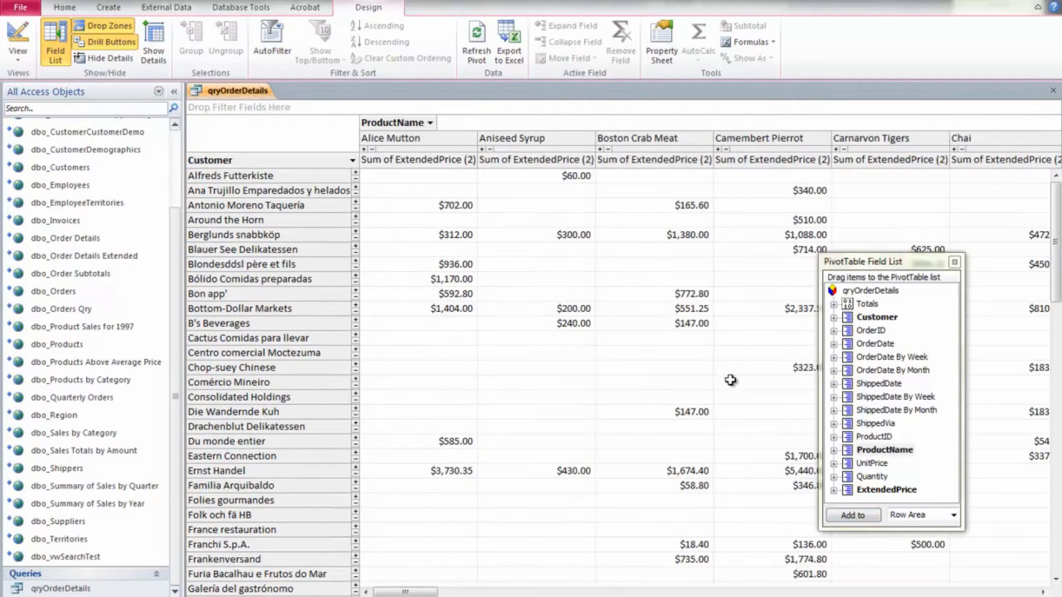
pyautogui.moveTo(727, 380)
pyautogui.moveTo(425, 592); pyautogui.dragTo(1022, 594)
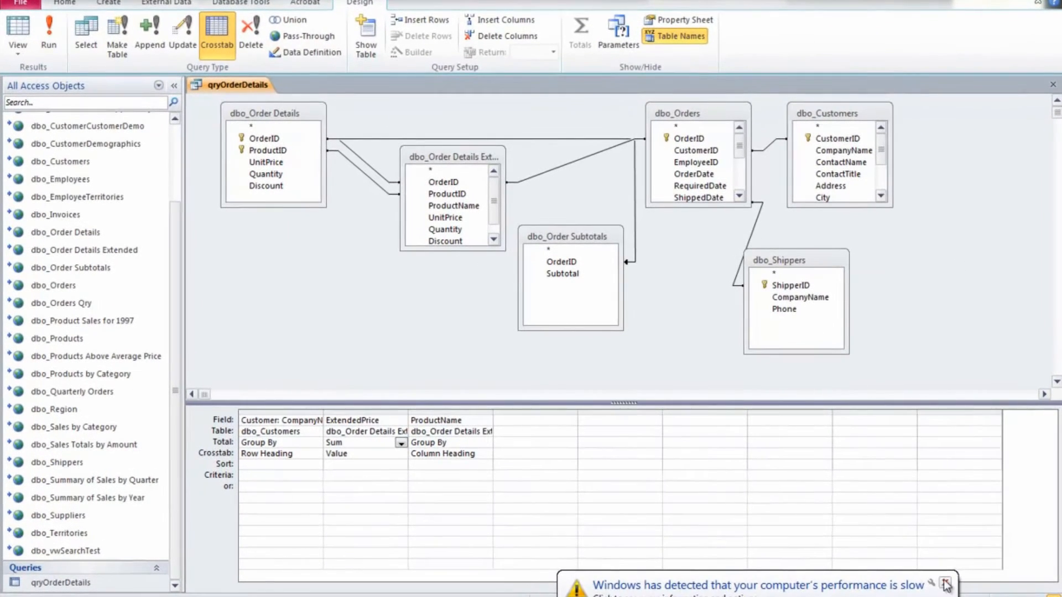
# Review the Customer row heading, summed ExtendedPrice value and ProductName column heading in the crosstab design grid and run the query.
pyautogui.click(921, 571)
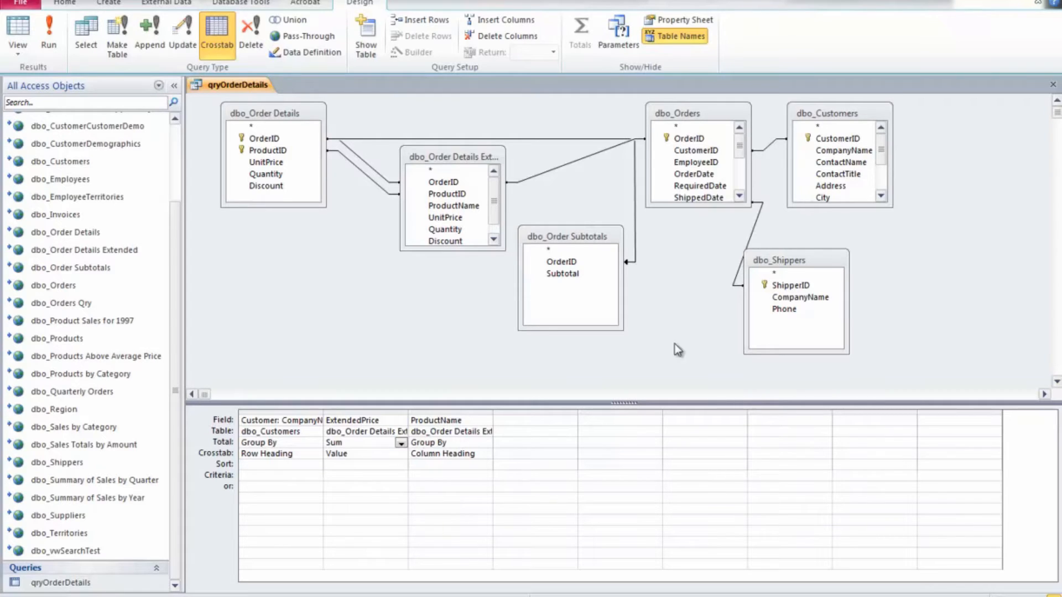
pyautogui.click(266, 421)
pyautogui.click(269, 413)
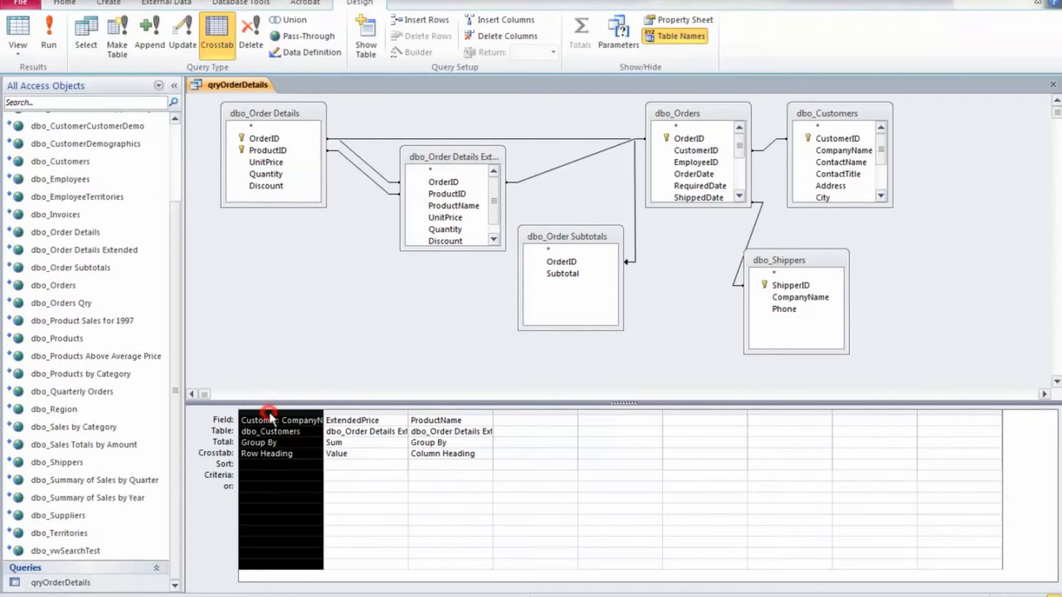
pyautogui.click(362, 411)
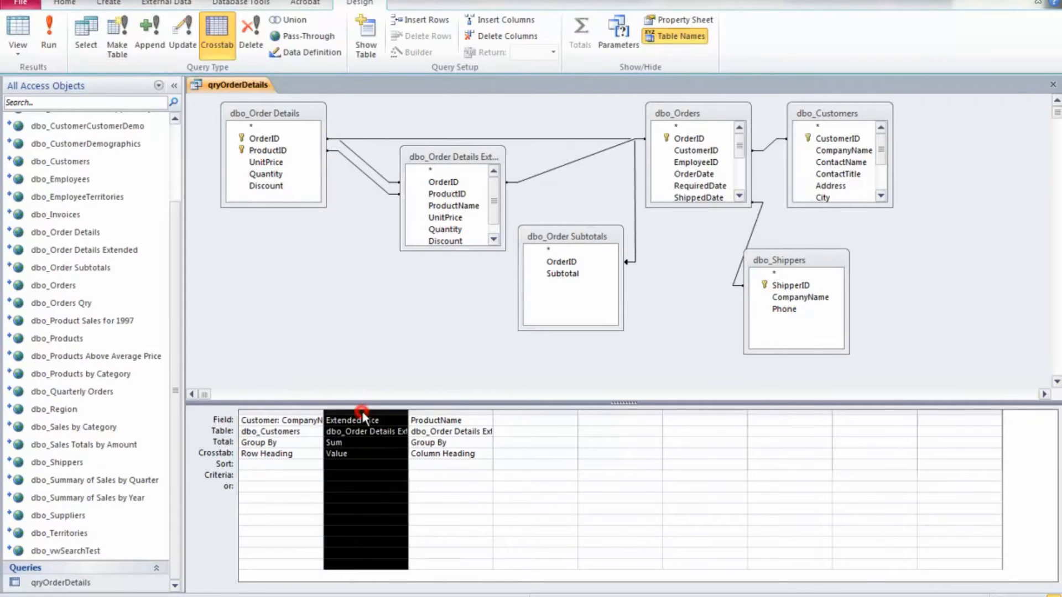
pyautogui.click(445, 410)
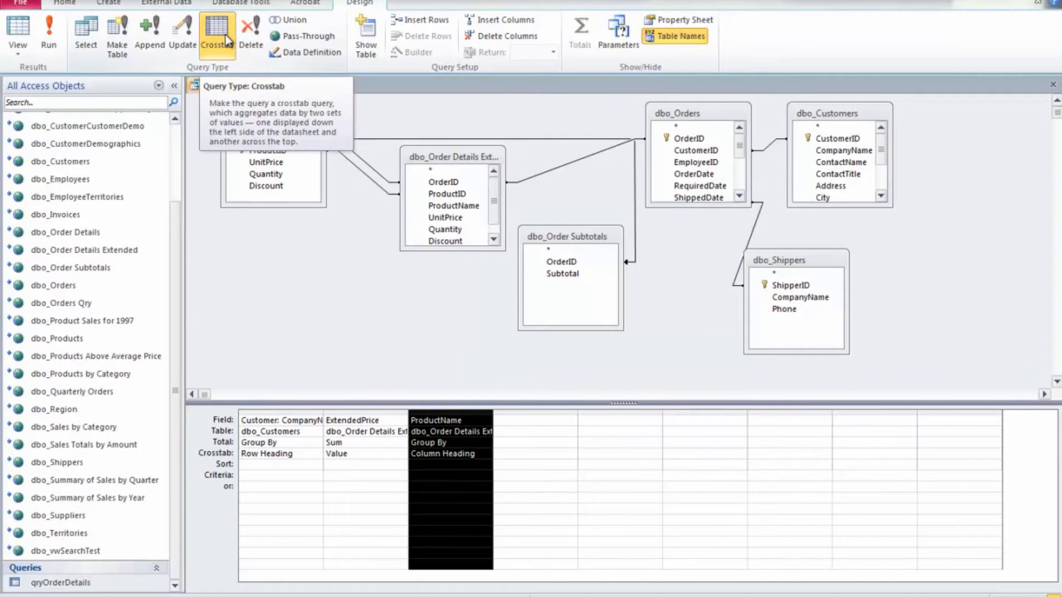
pyautogui.click(48, 42)
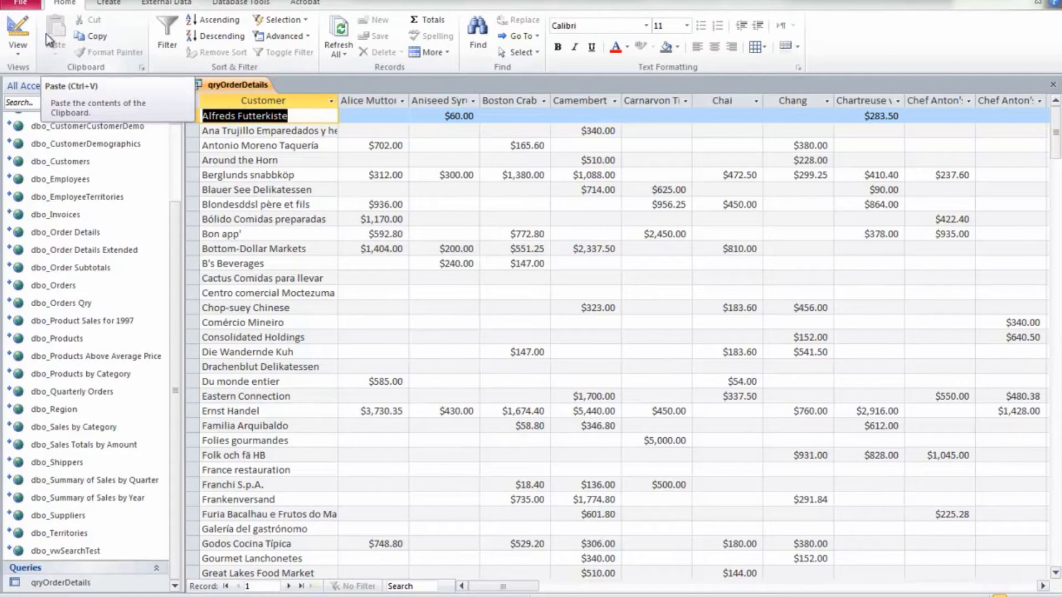
# Examine the Customer, Alice Mutton and Aniseed Syrup columns of the crosstab result and look across the further product columns.
pyautogui.click(256, 102)
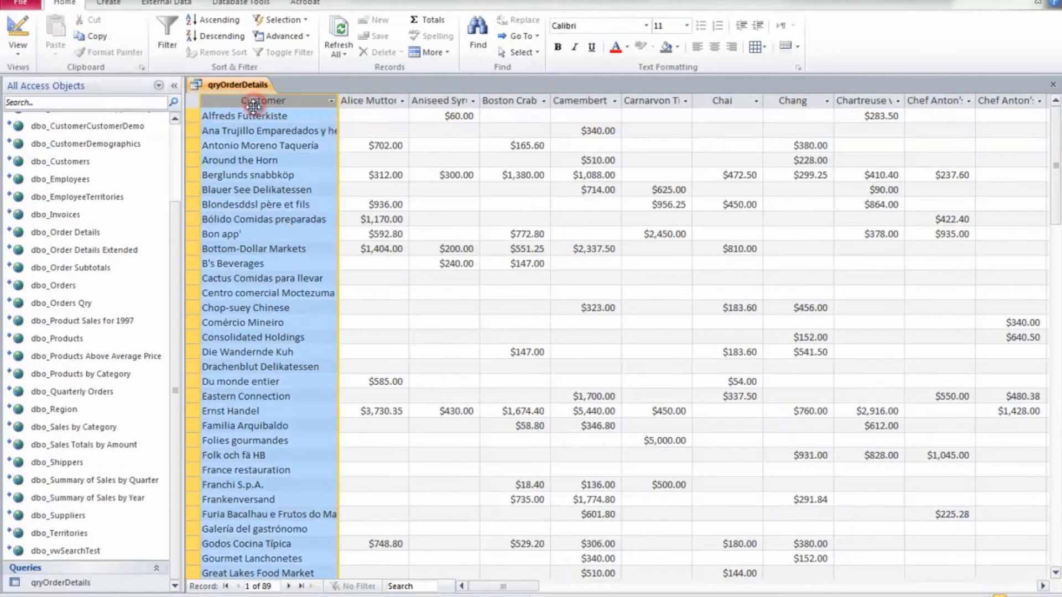
pyautogui.click(380, 99)
pyautogui.click(442, 98)
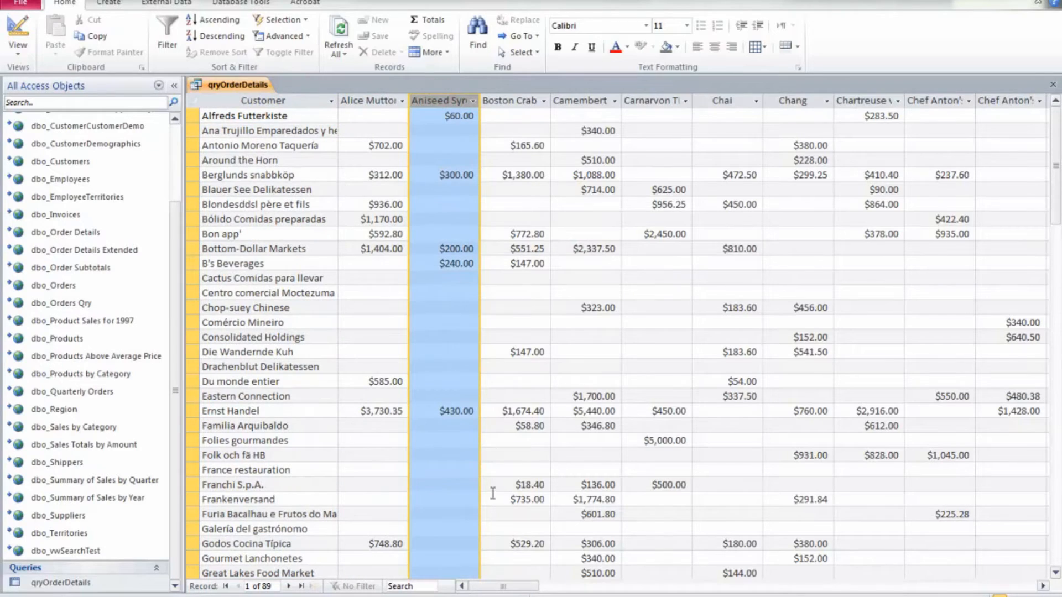
pyautogui.click(507, 586)
pyautogui.moveTo(508, 587)
pyautogui.mouseDown()
pyautogui.moveTo(828, 589)
pyautogui.moveTo(938, 576)
pyautogui.moveTo(848, 591)
pyautogui.moveTo(508, 590)
pyautogui.mouseUp()
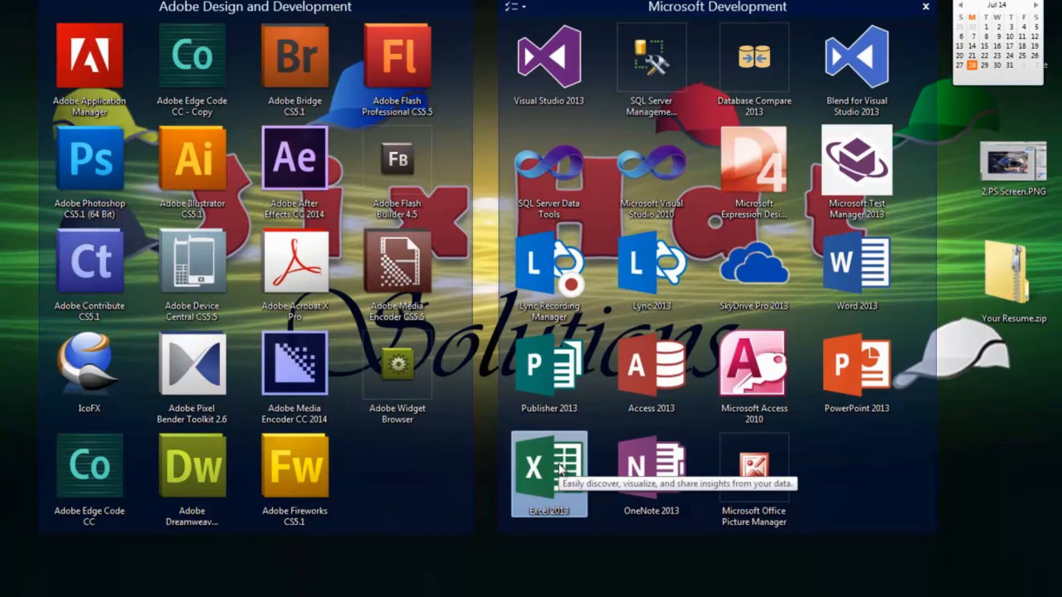
# Switch to SQL Server Management Studio, execute the order details SELECT query on the Northwind database and look through the result rows.
pyautogui.click(646, 82)
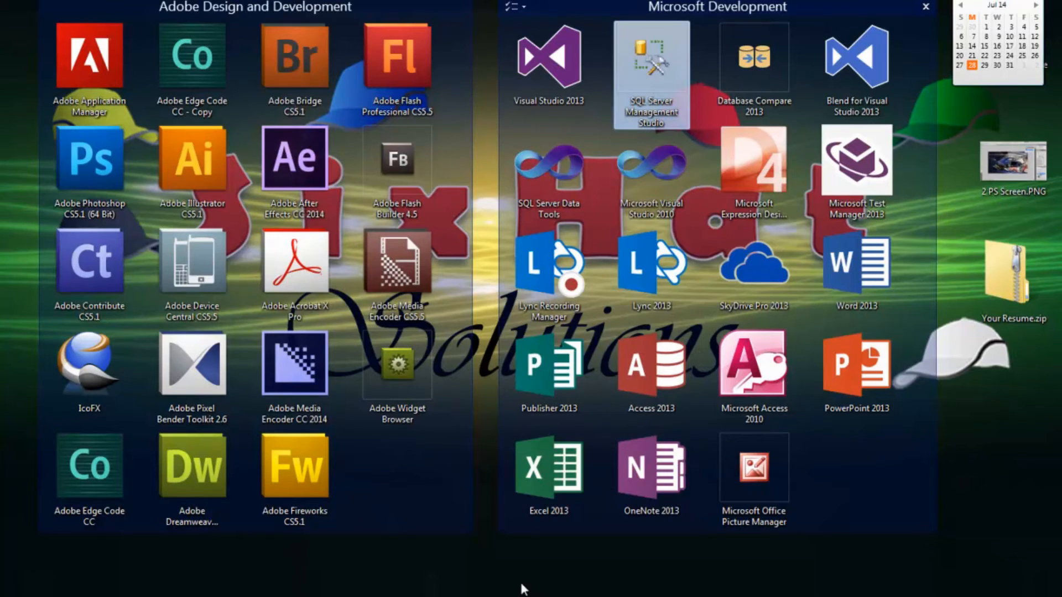
pyautogui.click(522, 596)
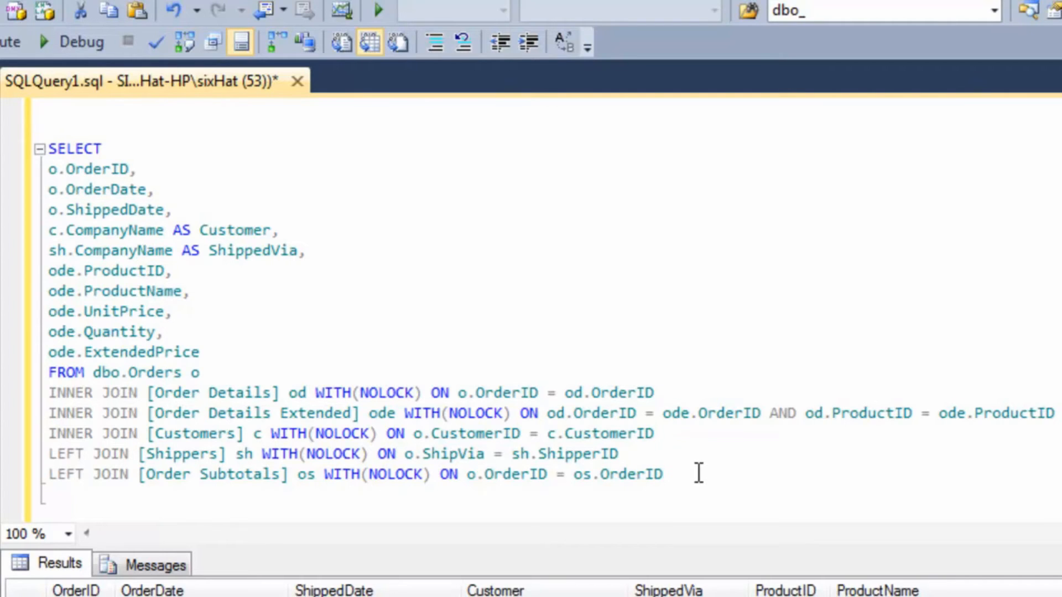
pyautogui.moveTo(695, 469); pyautogui.dragTo(50, 108)
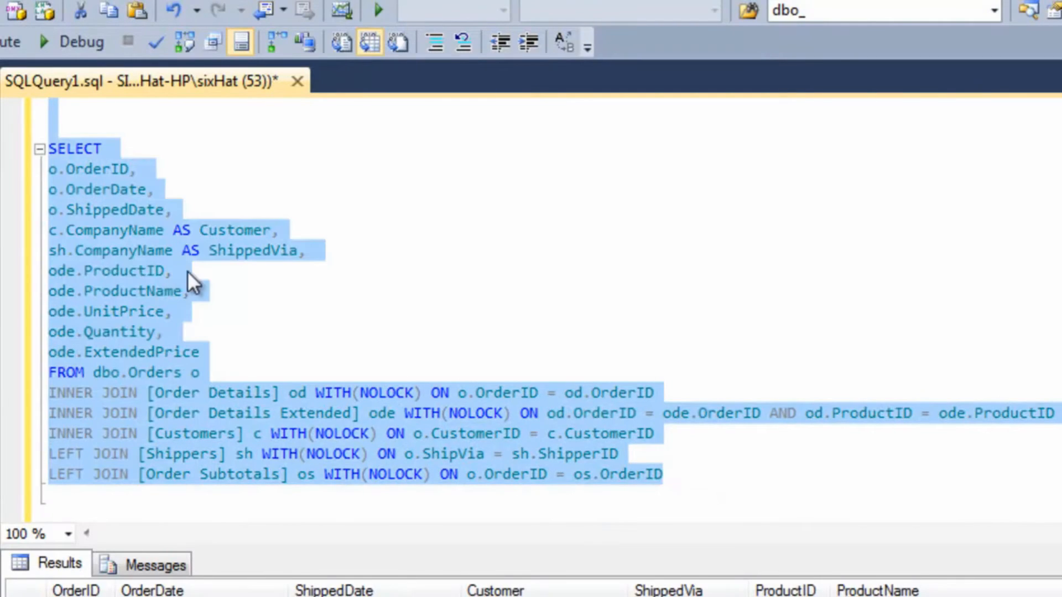
pyautogui.click(373, 236)
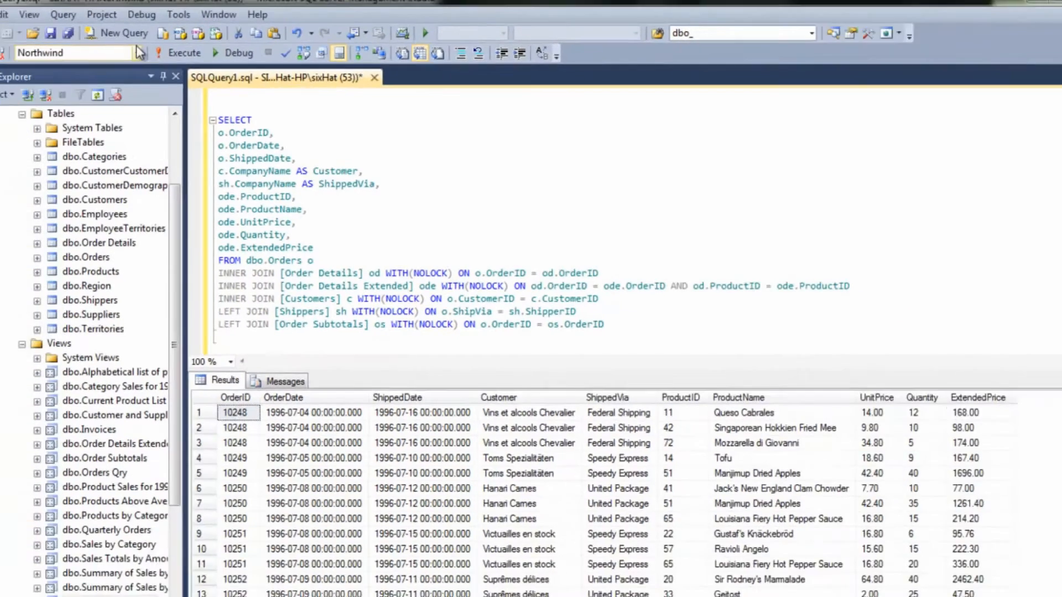
pyautogui.click(11, 41)
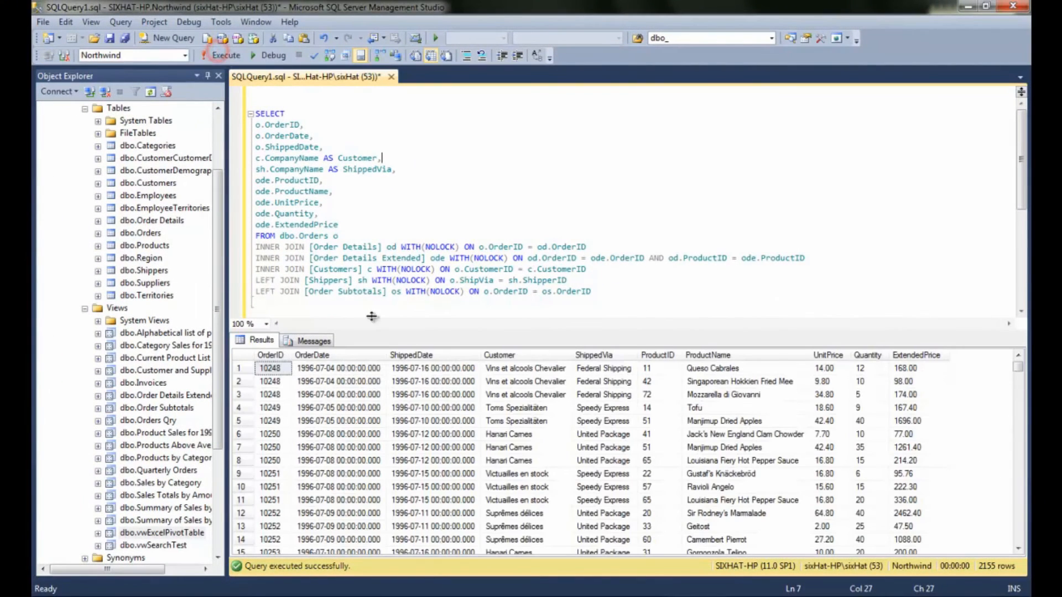
pyautogui.click(539, 450)
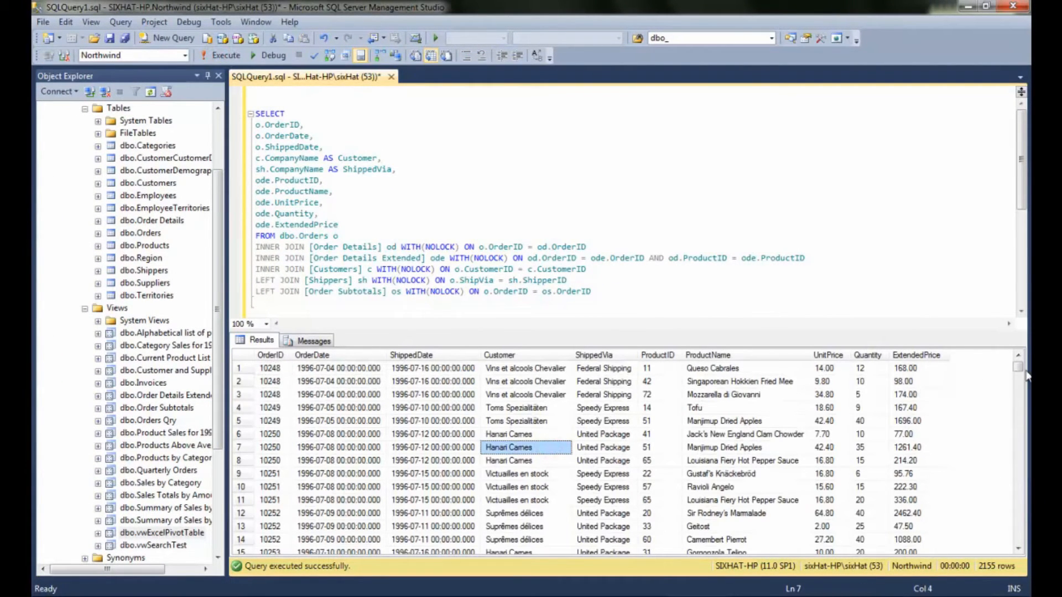
pyautogui.moveTo(1023, 365)
pyautogui.mouseDown()
pyautogui.moveTo(1023, 379)
pyautogui.moveTo(1018, 354)
pyautogui.mouseUp()
# Switch to the Excel workbook and add Customer as the row field and the sum of ExtendedPrice as the PivotTable's value.
pyautogui.click(573, 595)
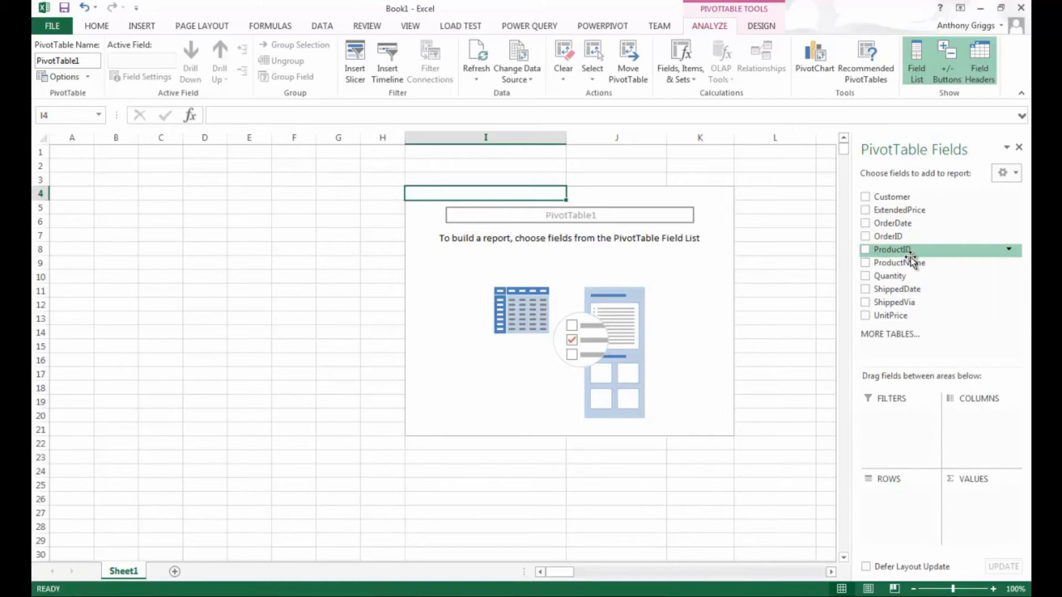
pyautogui.click(865, 199)
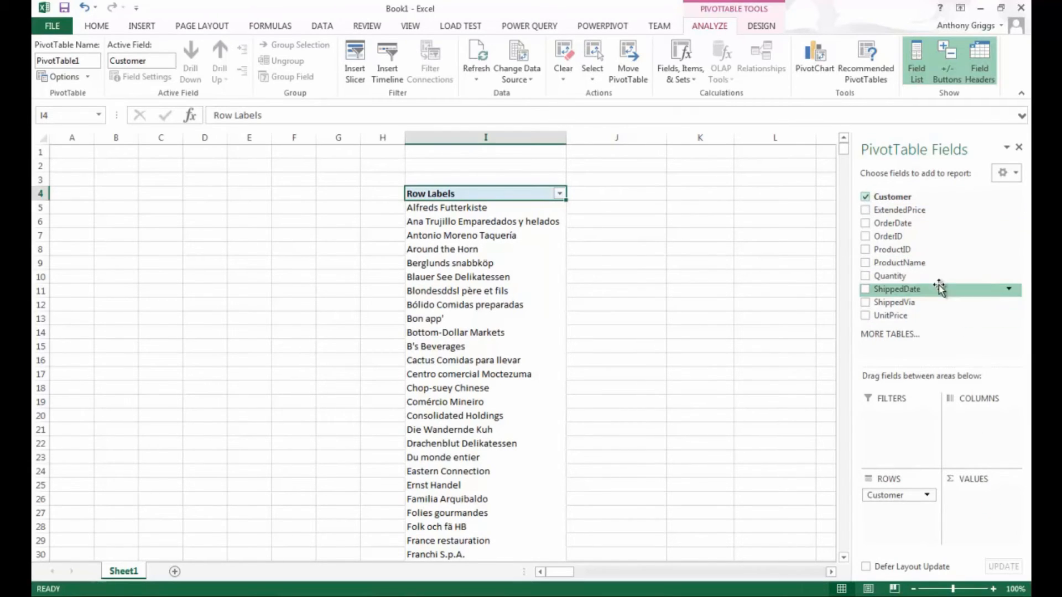
pyautogui.click(866, 212)
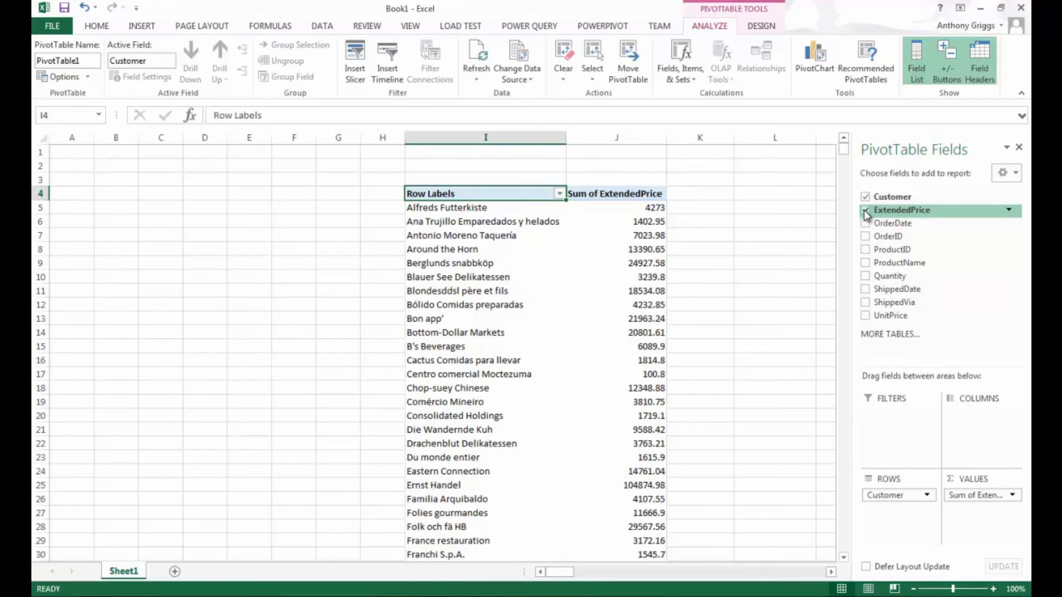
# Add ProductName to the PivotTable as the column field and look across the product columns.
pyautogui.click(866, 264)
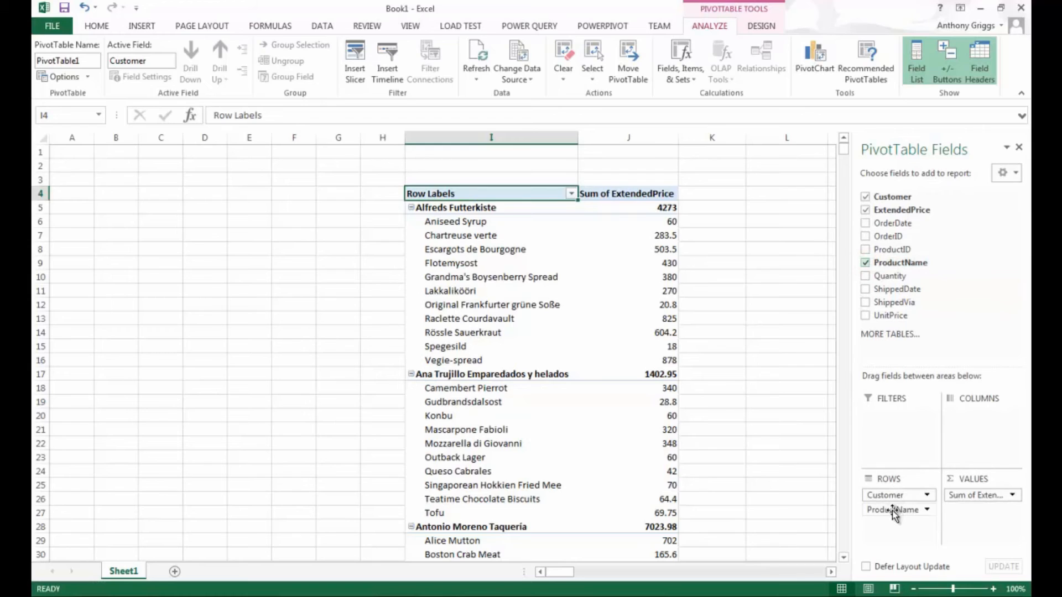
pyautogui.moveTo(893, 514); pyautogui.dragTo(969, 419)
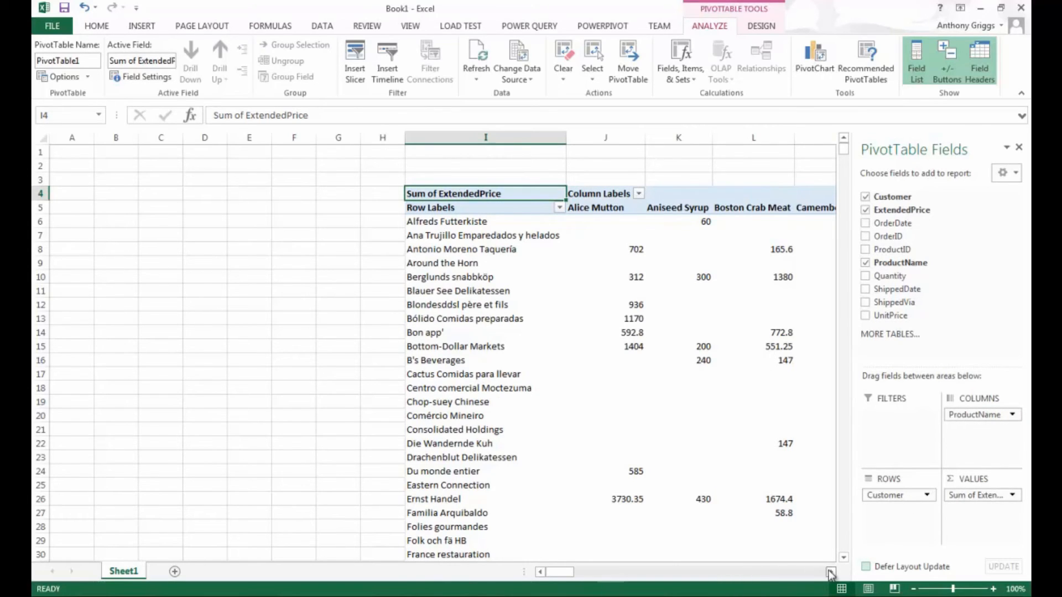
pyautogui.moveTo(830, 574); pyautogui.dragTo(831, 573)
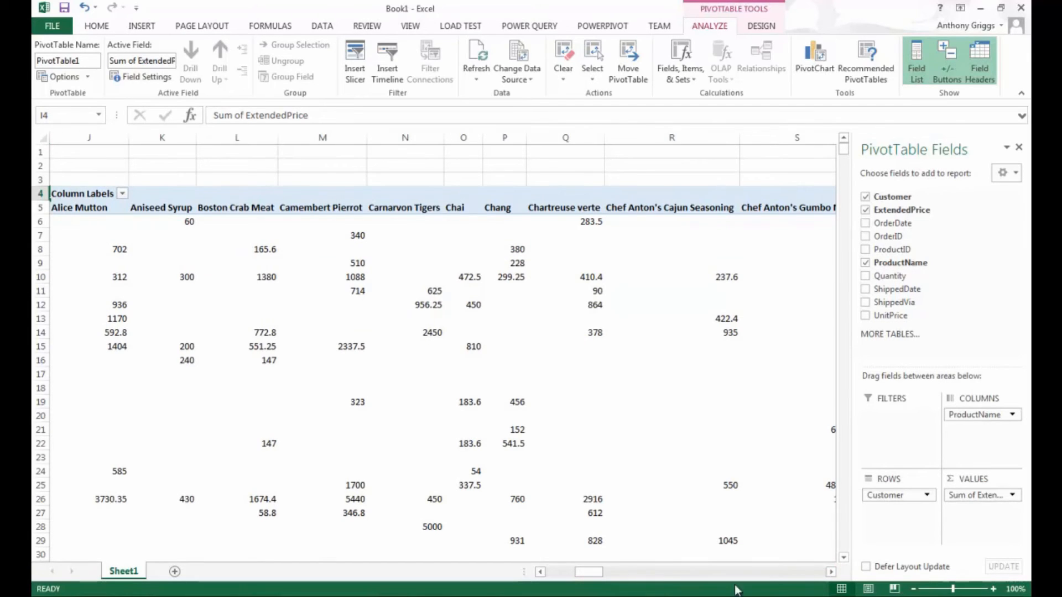
pyautogui.click(829, 573)
pyautogui.moveTo(829, 573); pyautogui.dragTo(831, 576)
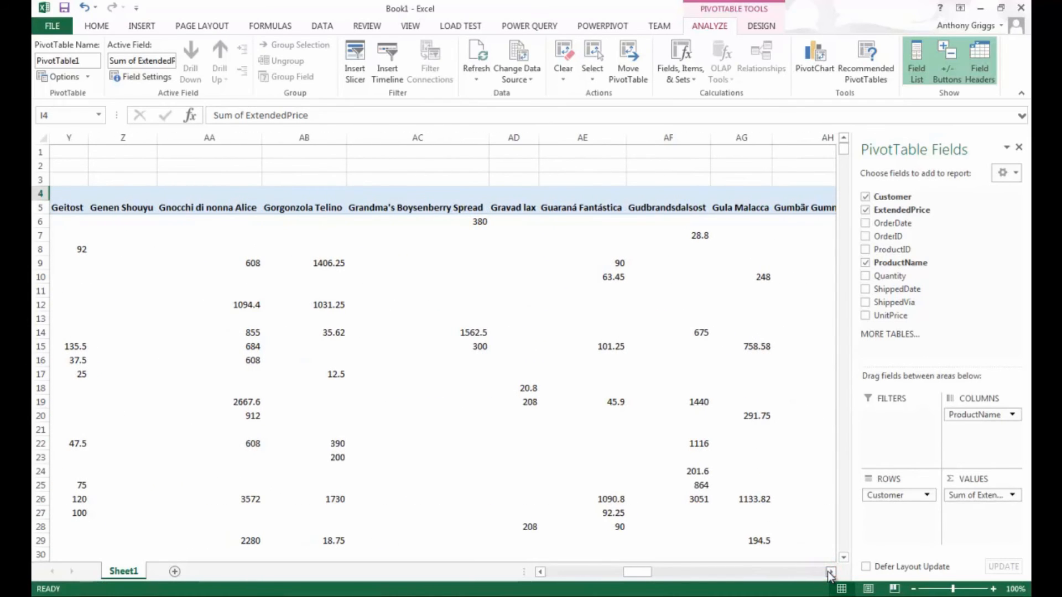
pyautogui.moveTo(641, 573); pyautogui.dragTo(589, 557)
pyautogui.click(590, 572)
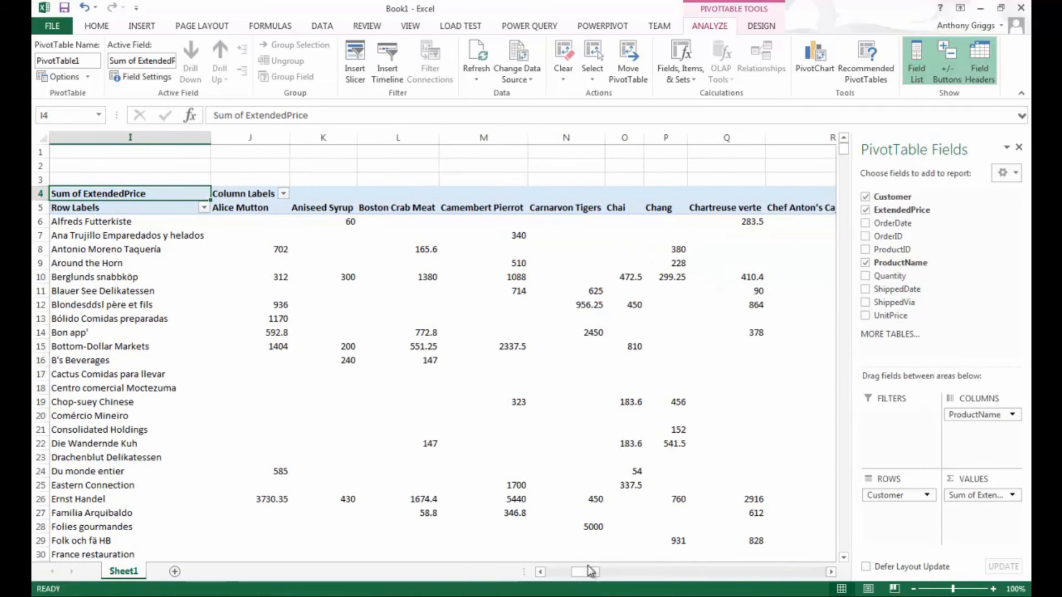
pyautogui.click(541, 573)
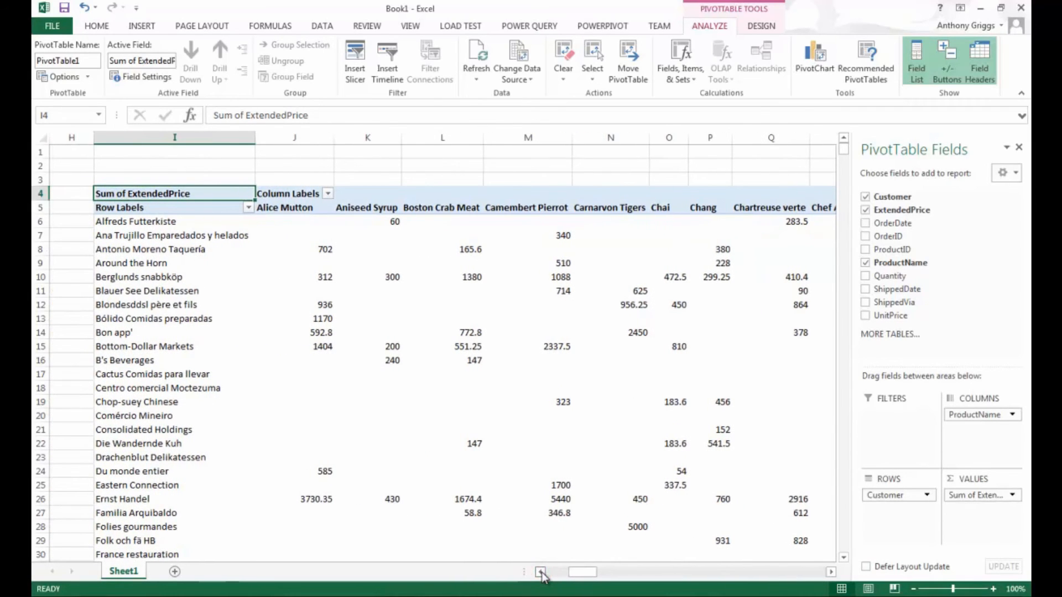
# Start saving the workbook on the computer and choose the Desktop as its folder.
pyautogui.click(65, 7)
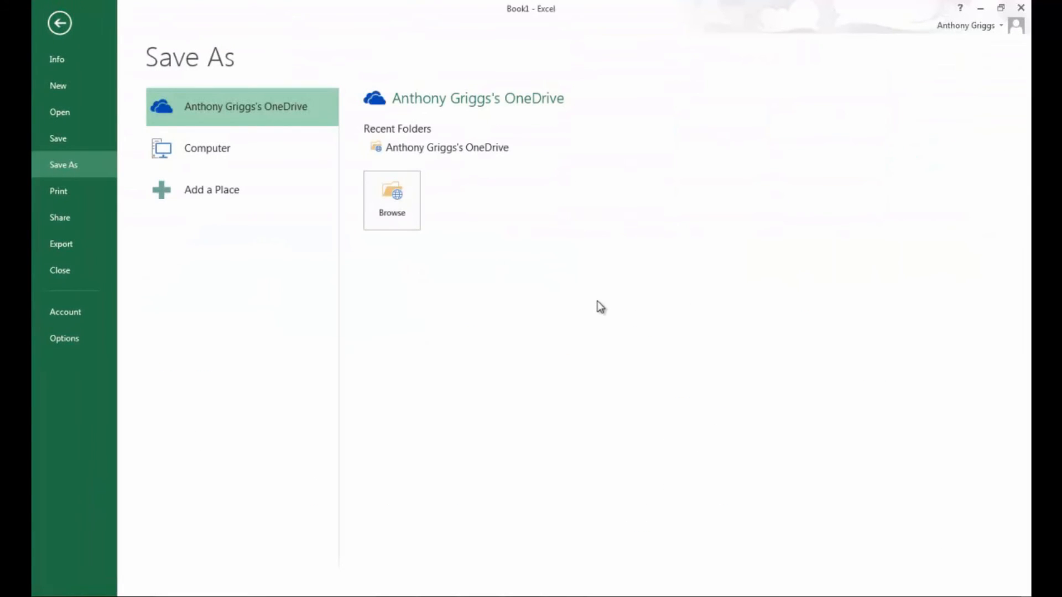
pyautogui.click(227, 151)
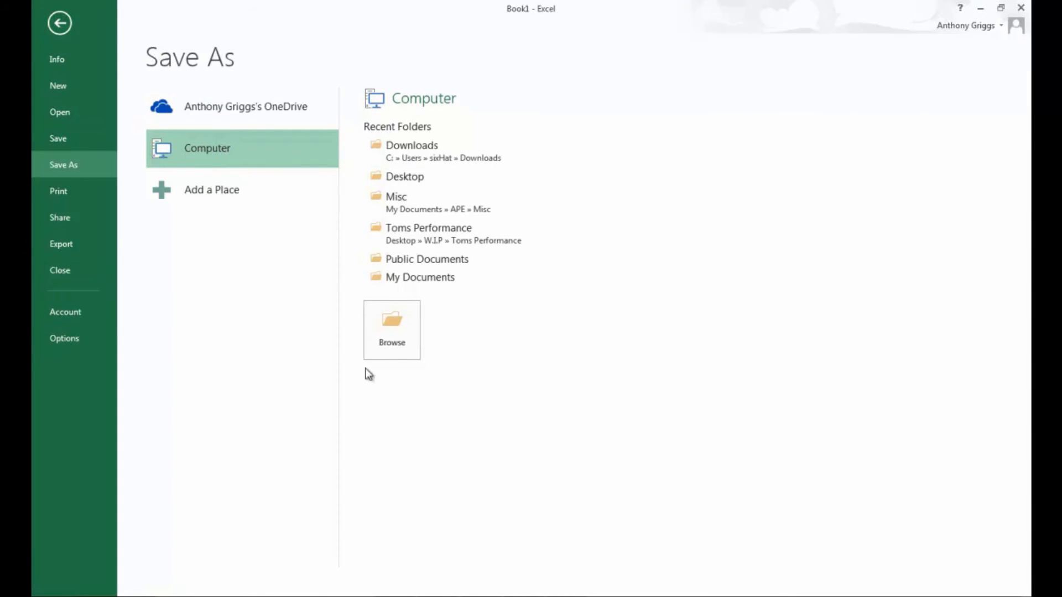
pyautogui.click(414, 355)
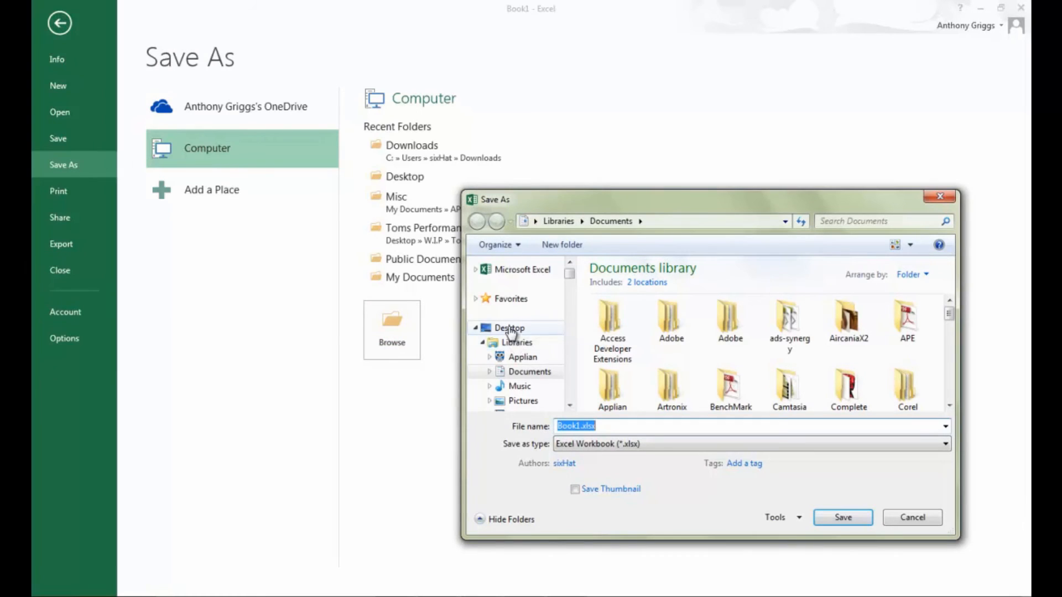
pyautogui.click(508, 328)
# Replace the Book1 part of the workbook's file name with Pro, keeping the .xlsx extension.
pyautogui.doubleClick(578, 426)
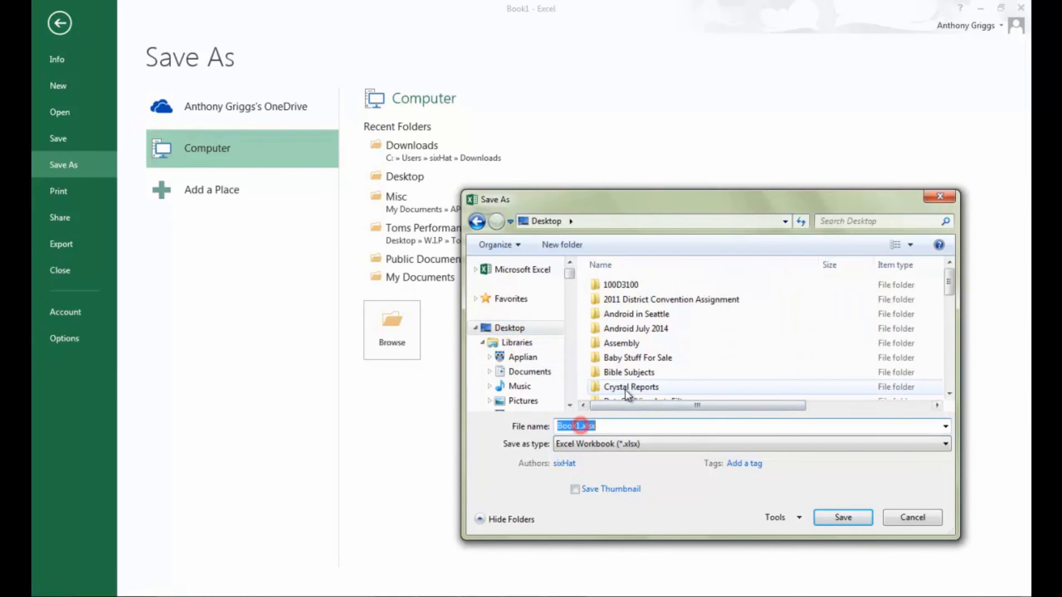
pyautogui.click(582, 426)
pyautogui.press('BackSpace')
pyautogui.press('BackSpace')
pyautogui.press('BackSpace')
pyautogui.press('BackSpace')
pyautogui.press('BackSpace')
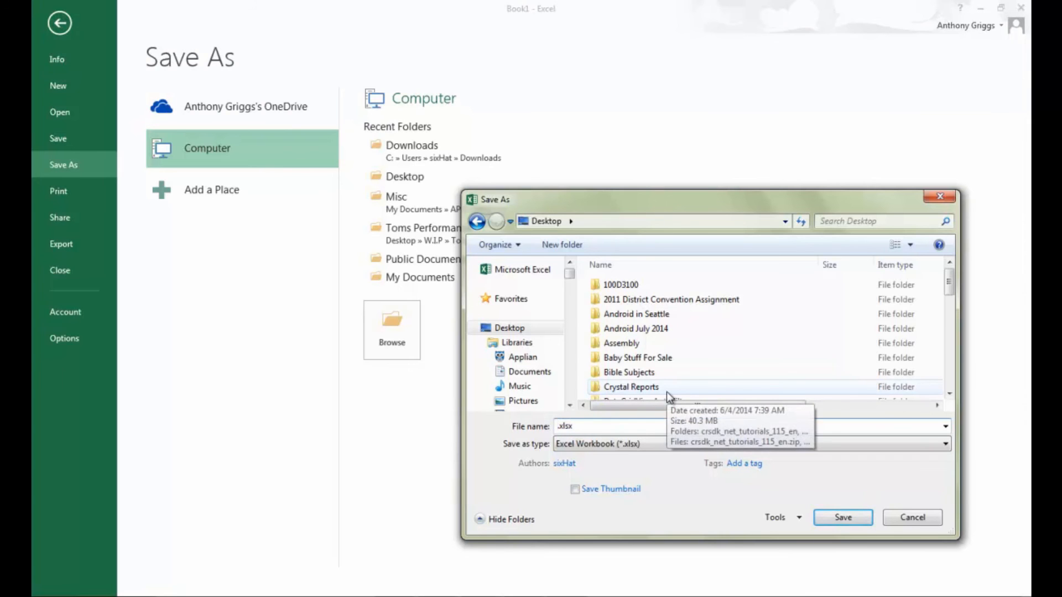
pyautogui.write('Pro')
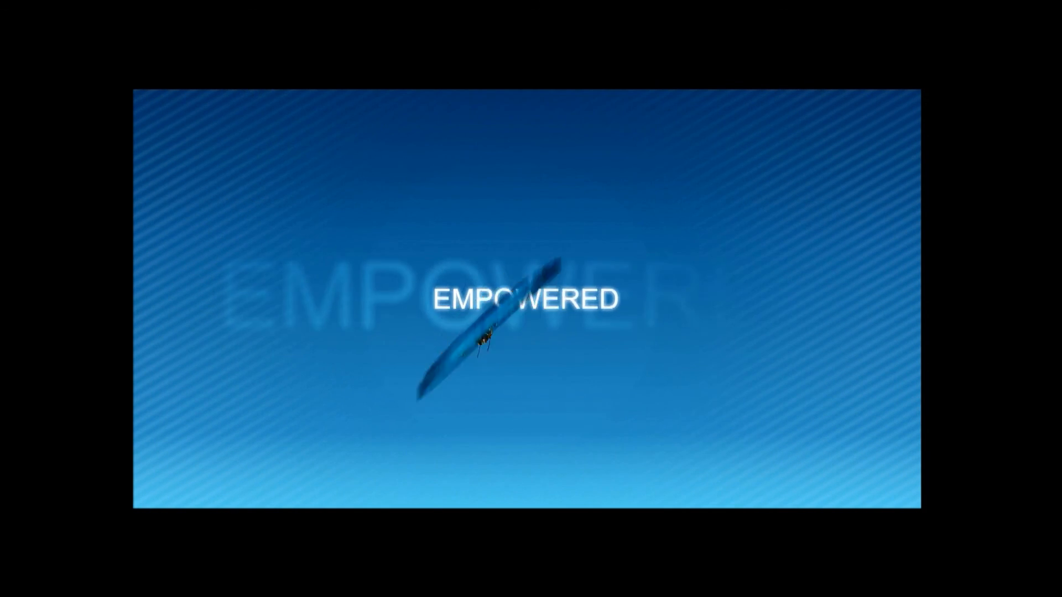